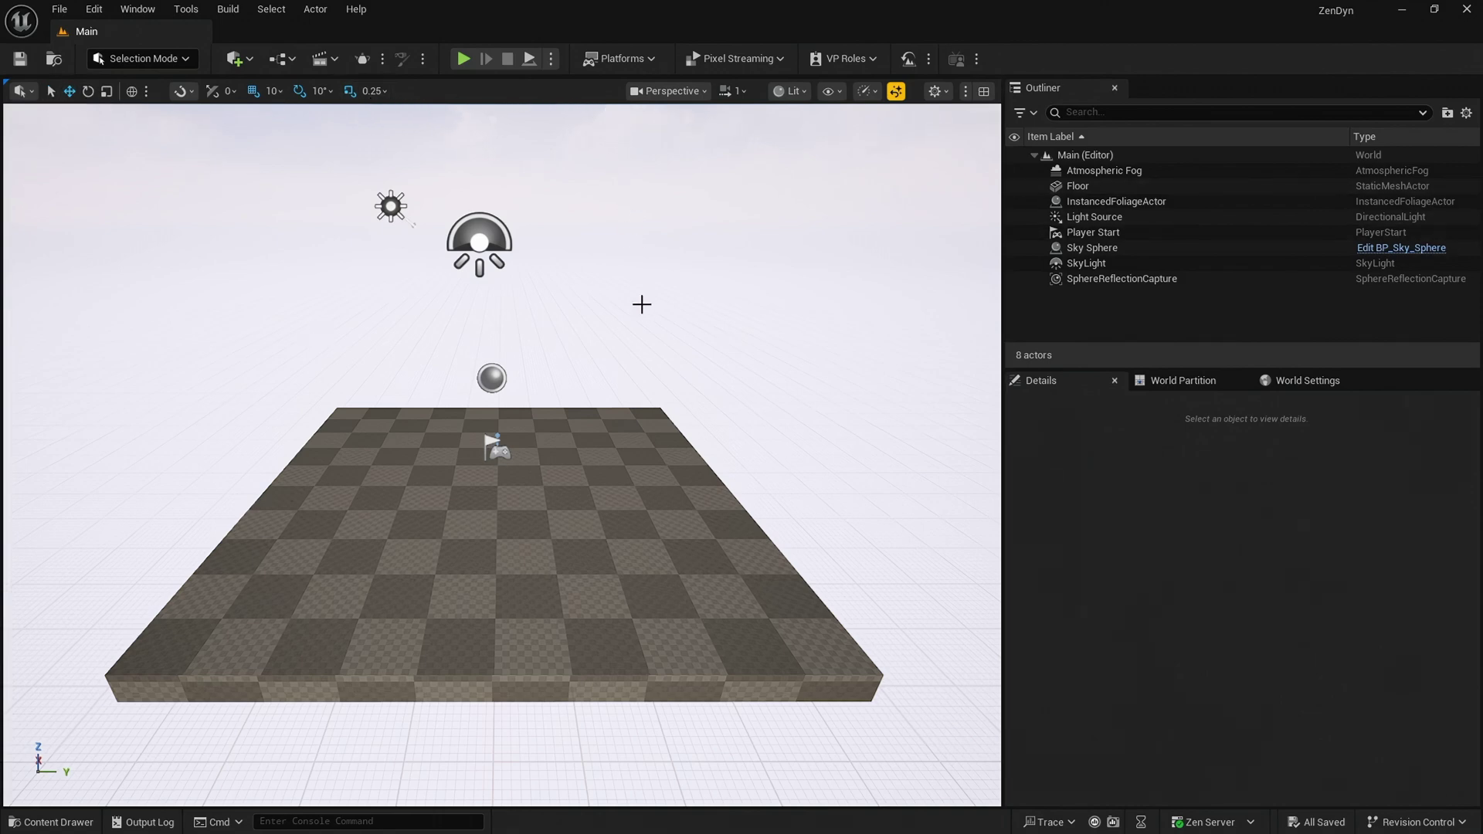
Enable the ZenDyn plugin found by searching 'zendy' in the Plugins browser
left_click(91, 10)
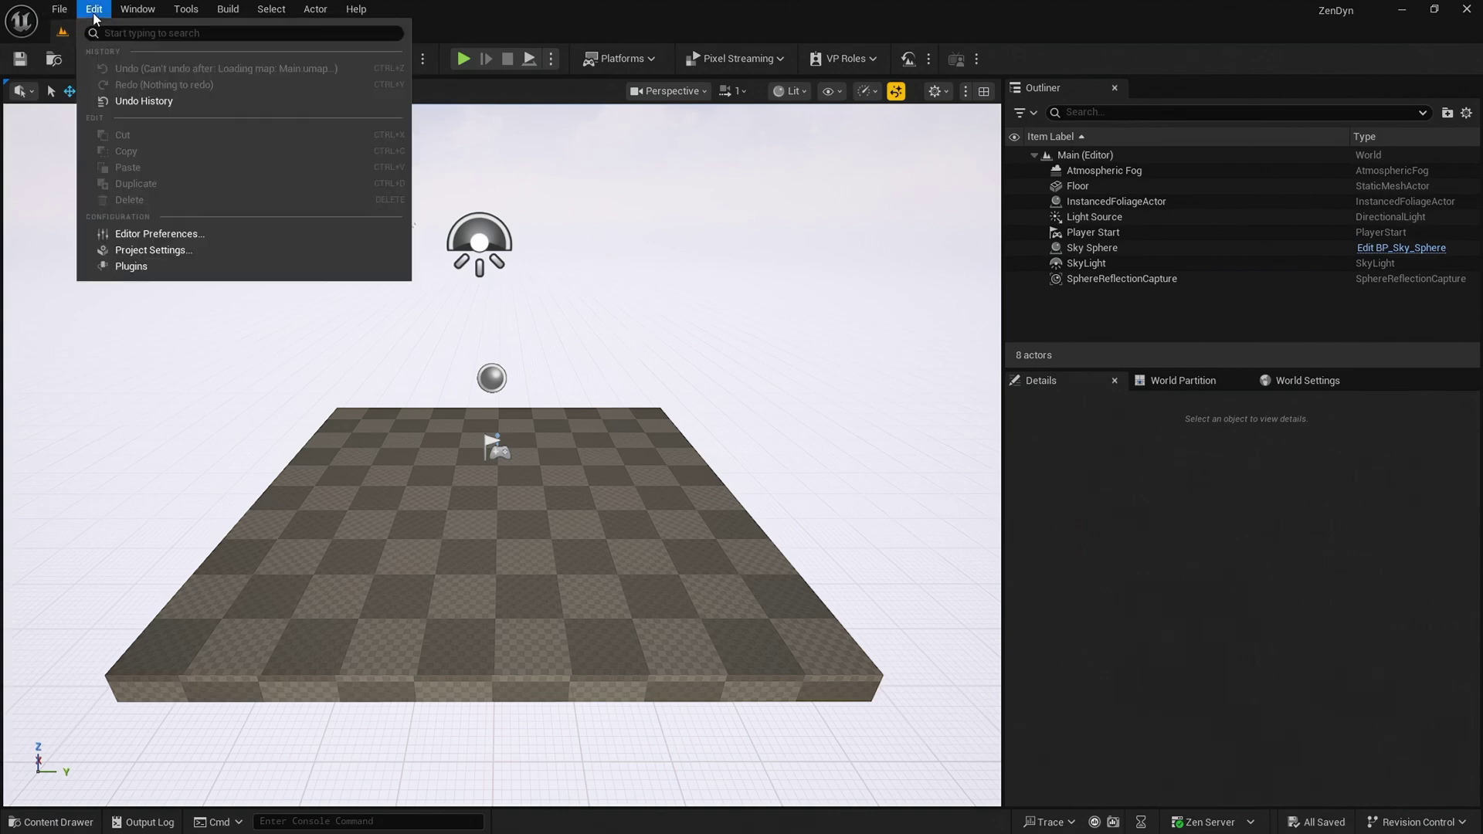
left_click(150, 266)
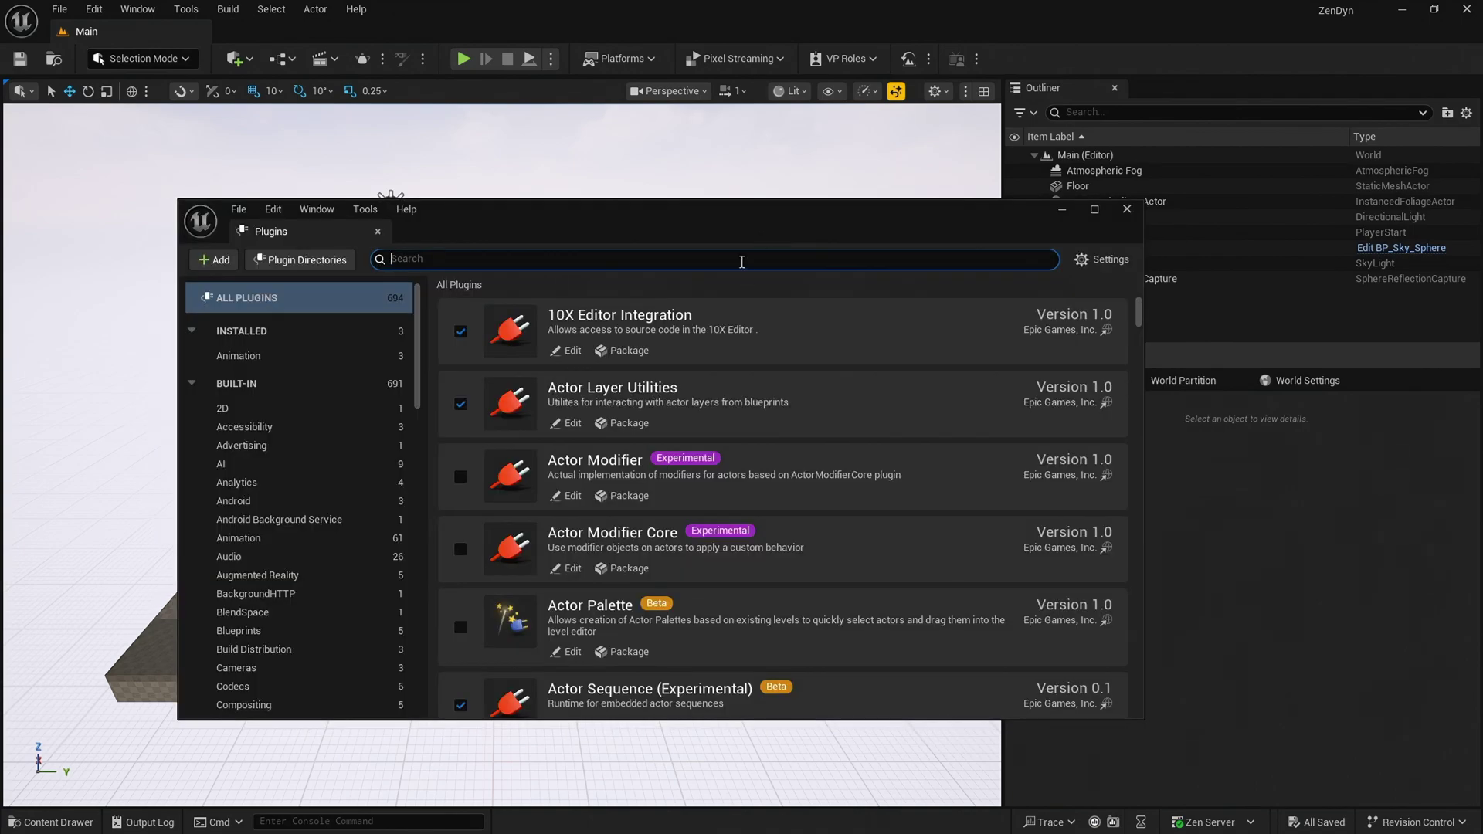
type("zendyn")
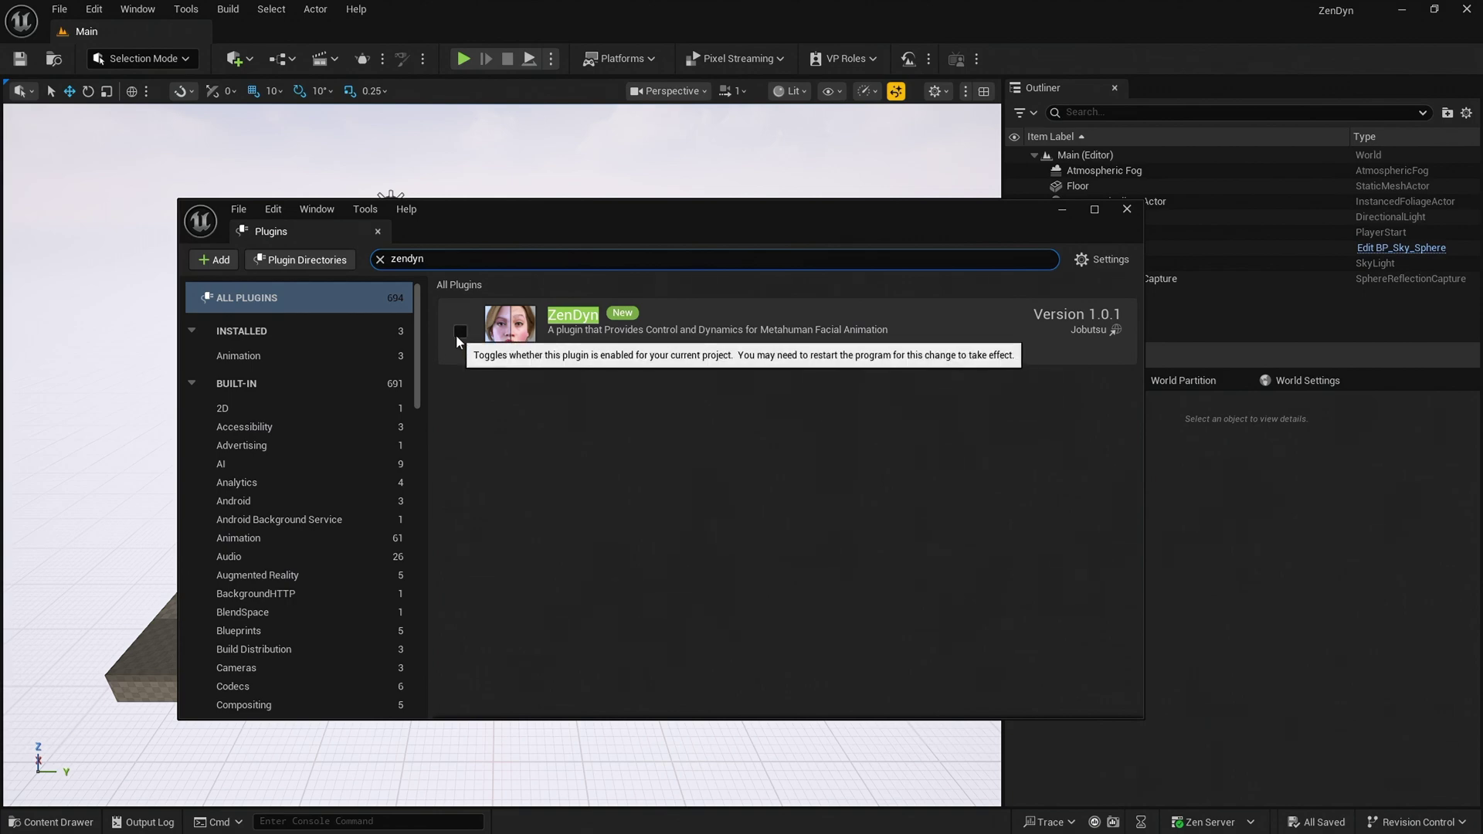
left_click(457, 333)
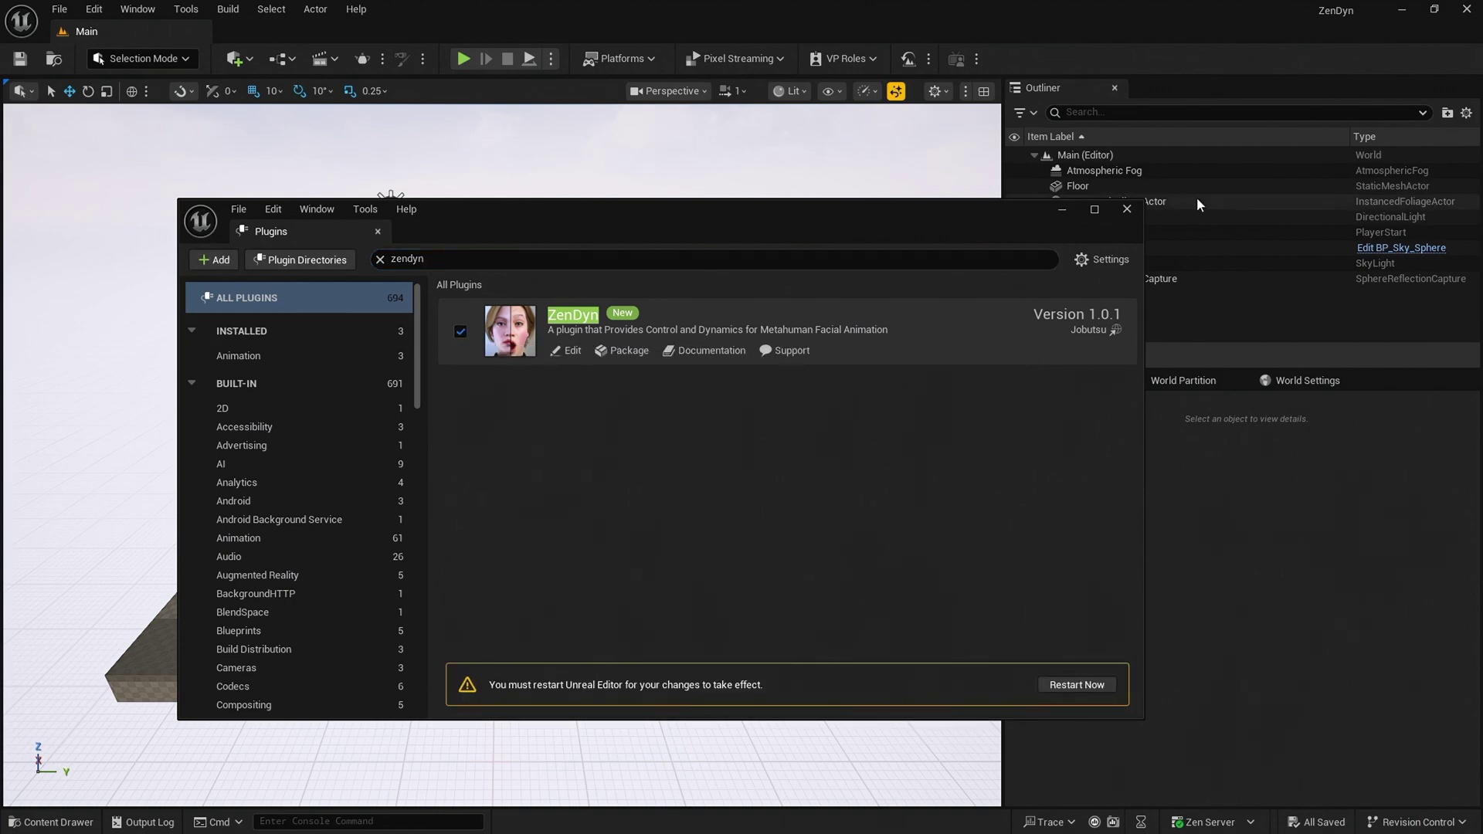
Close Plugins, add the Kendra MetaHuman, and enable its missing plugins and project settings
left_click(1124, 210)
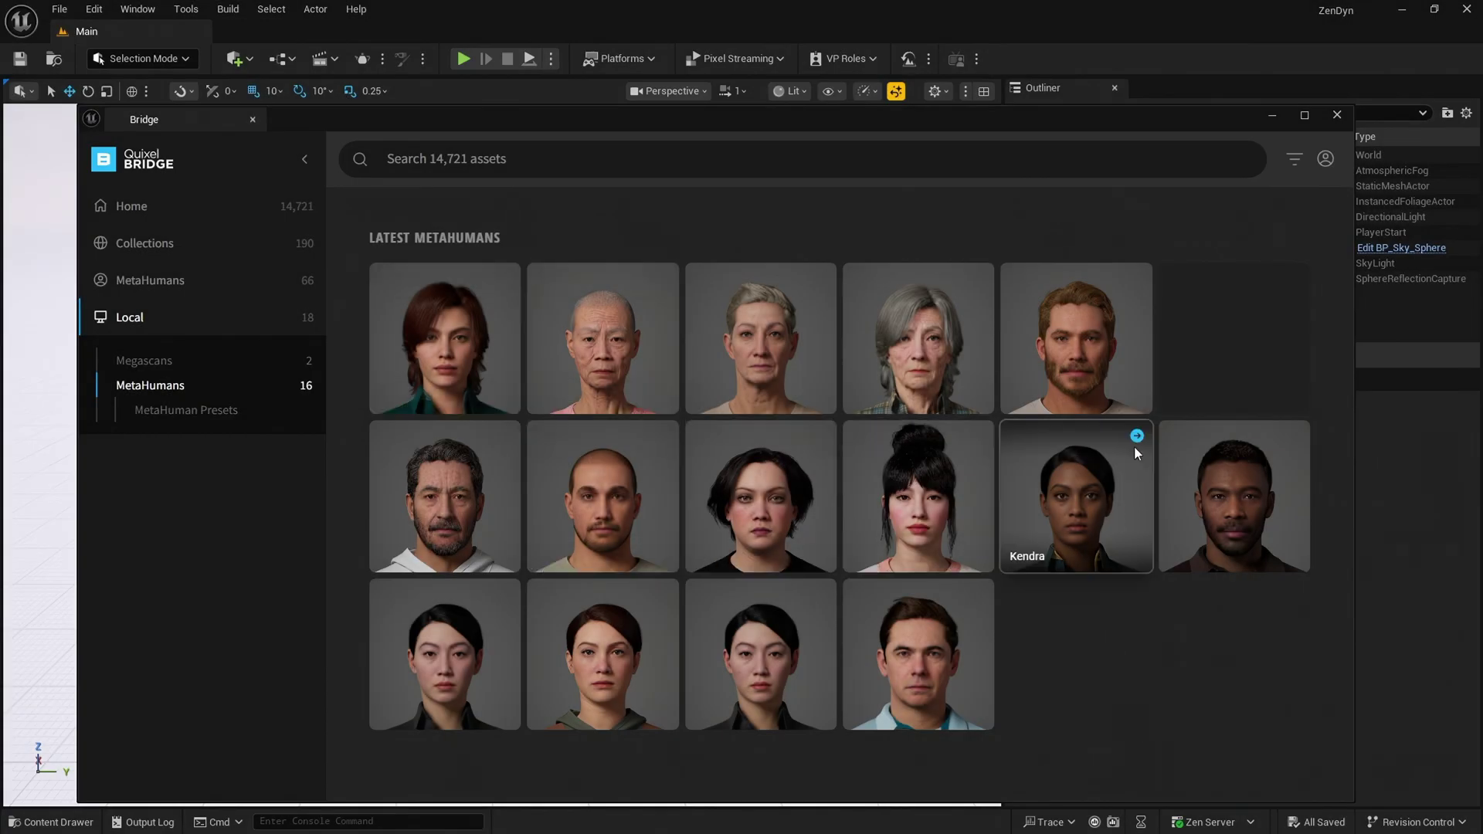
left_click(1137, 437)
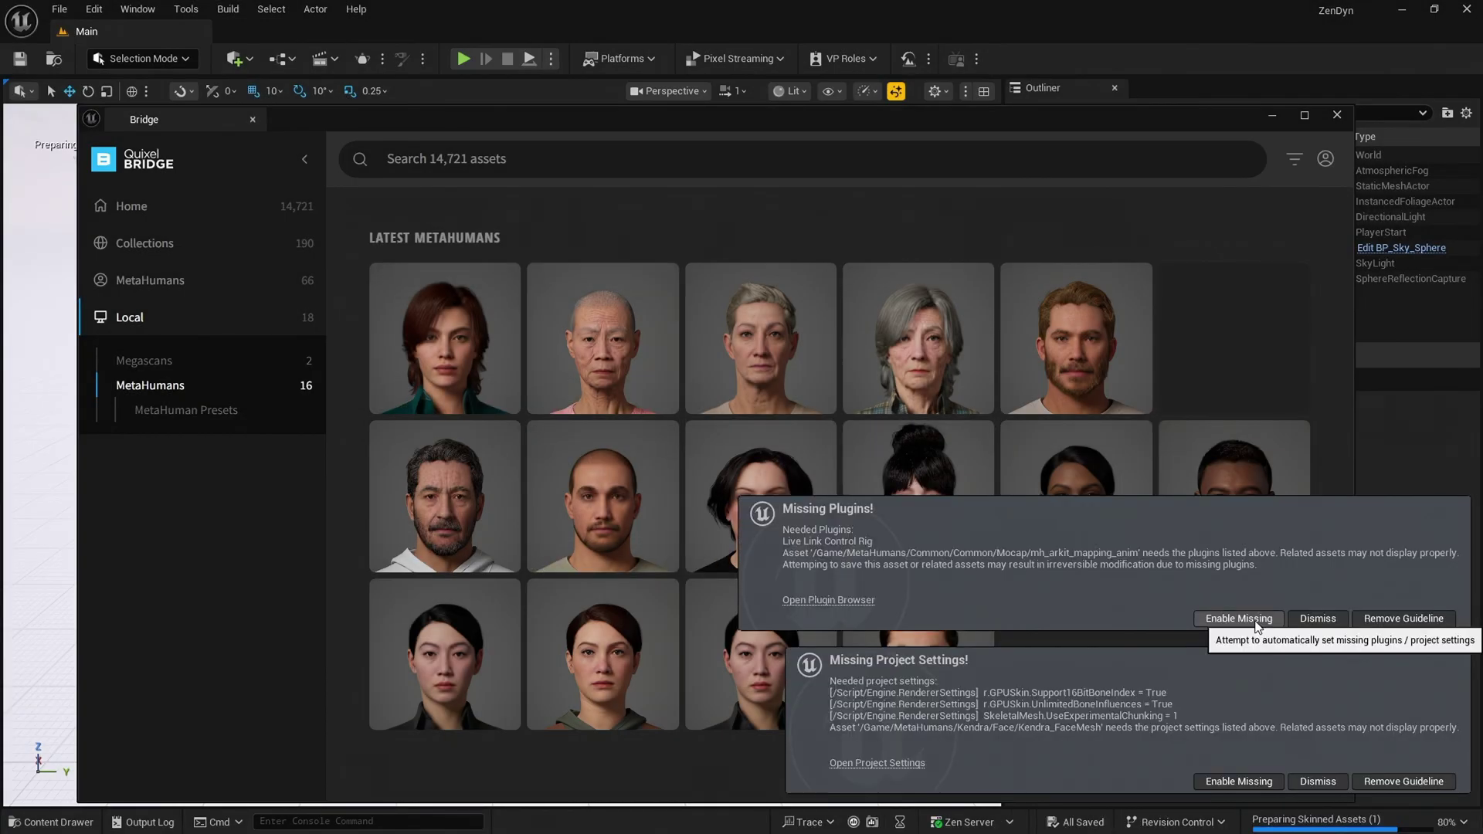
left_click(1253, 620)
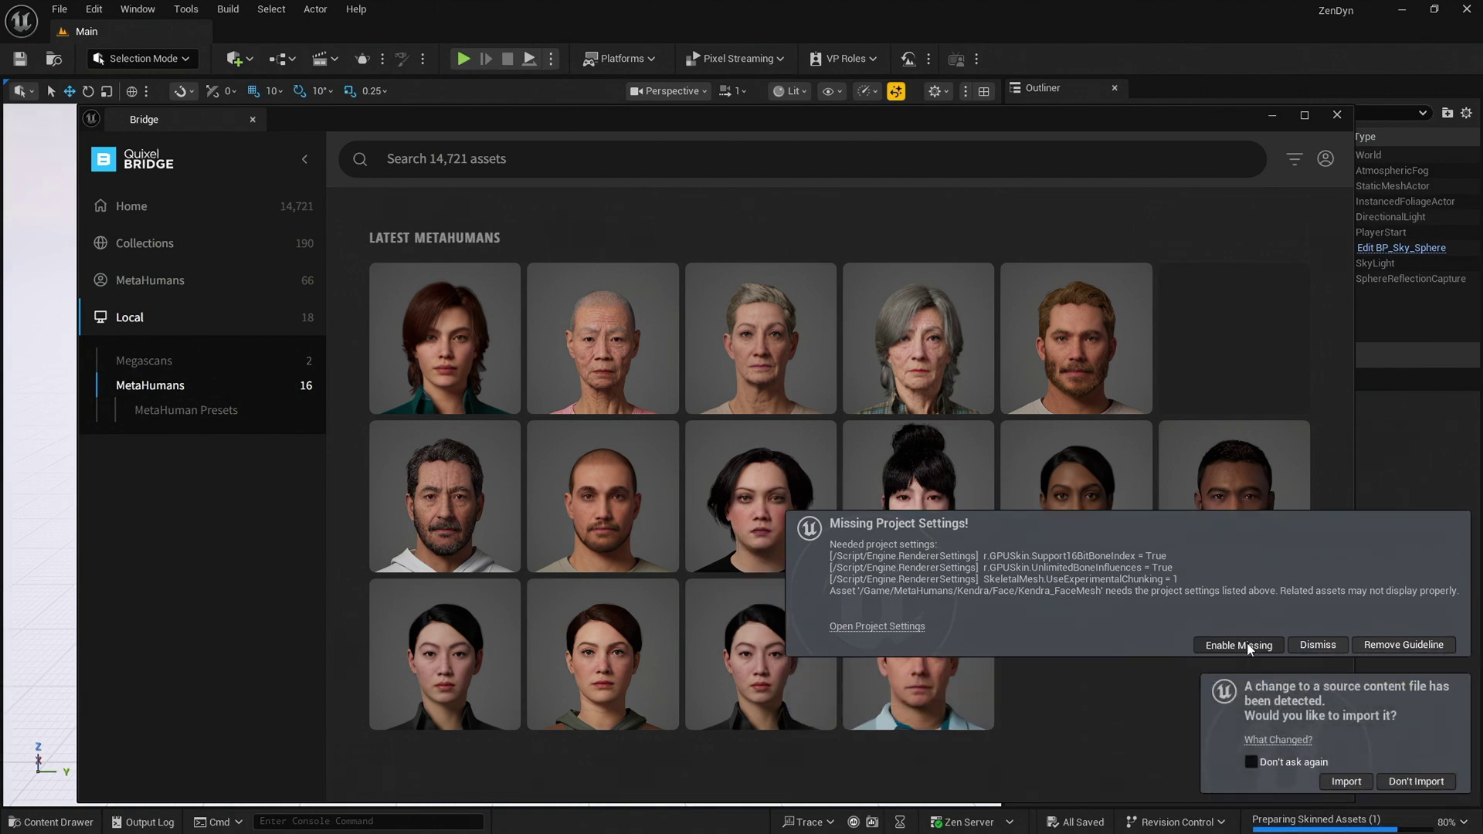
left_click(1245, 645)
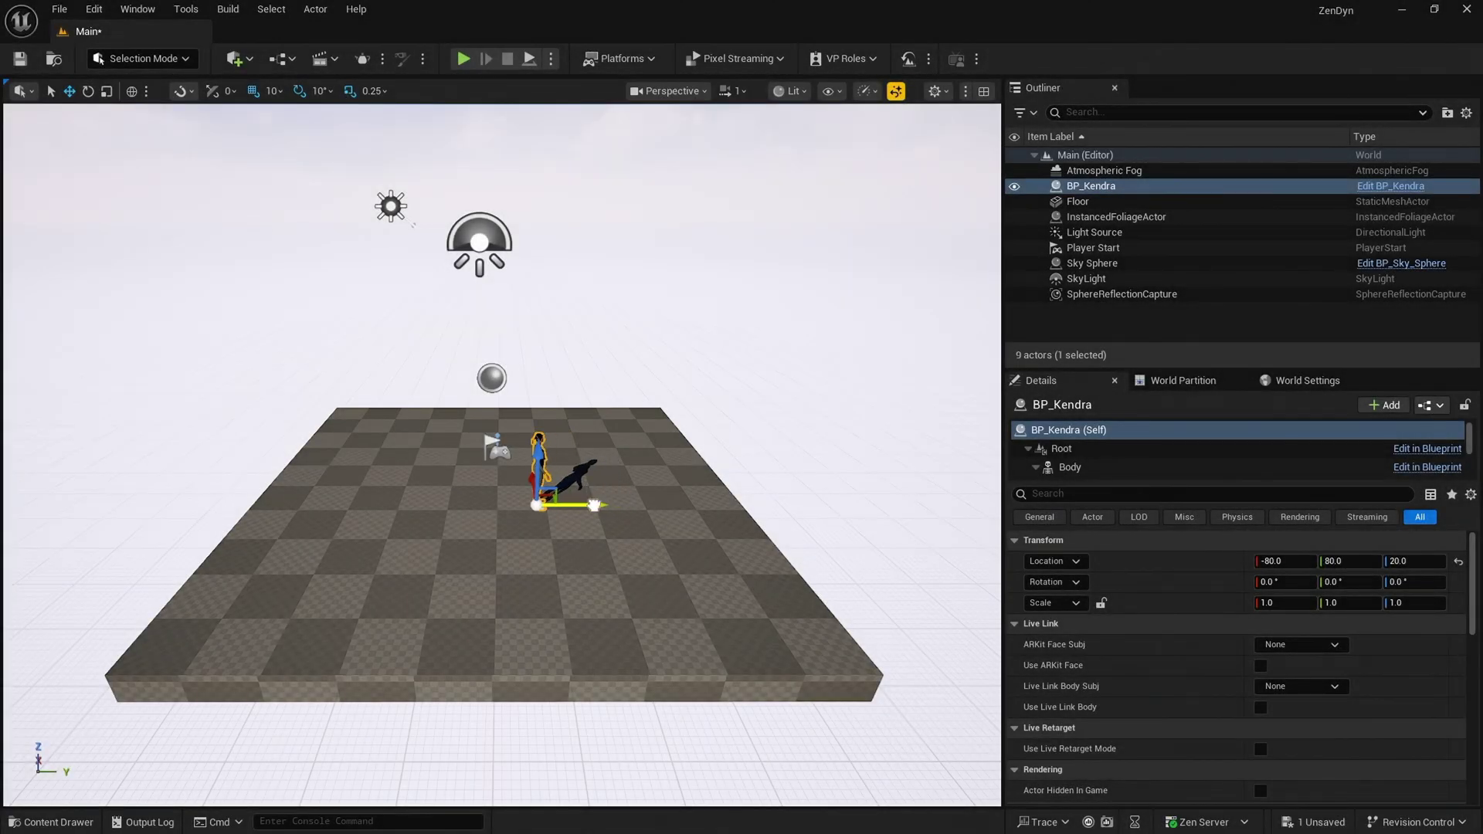
Reset Kendra's location to the origin, frame her up close, and search 'zendyn' in Quick Add
left_click(1459, 565)
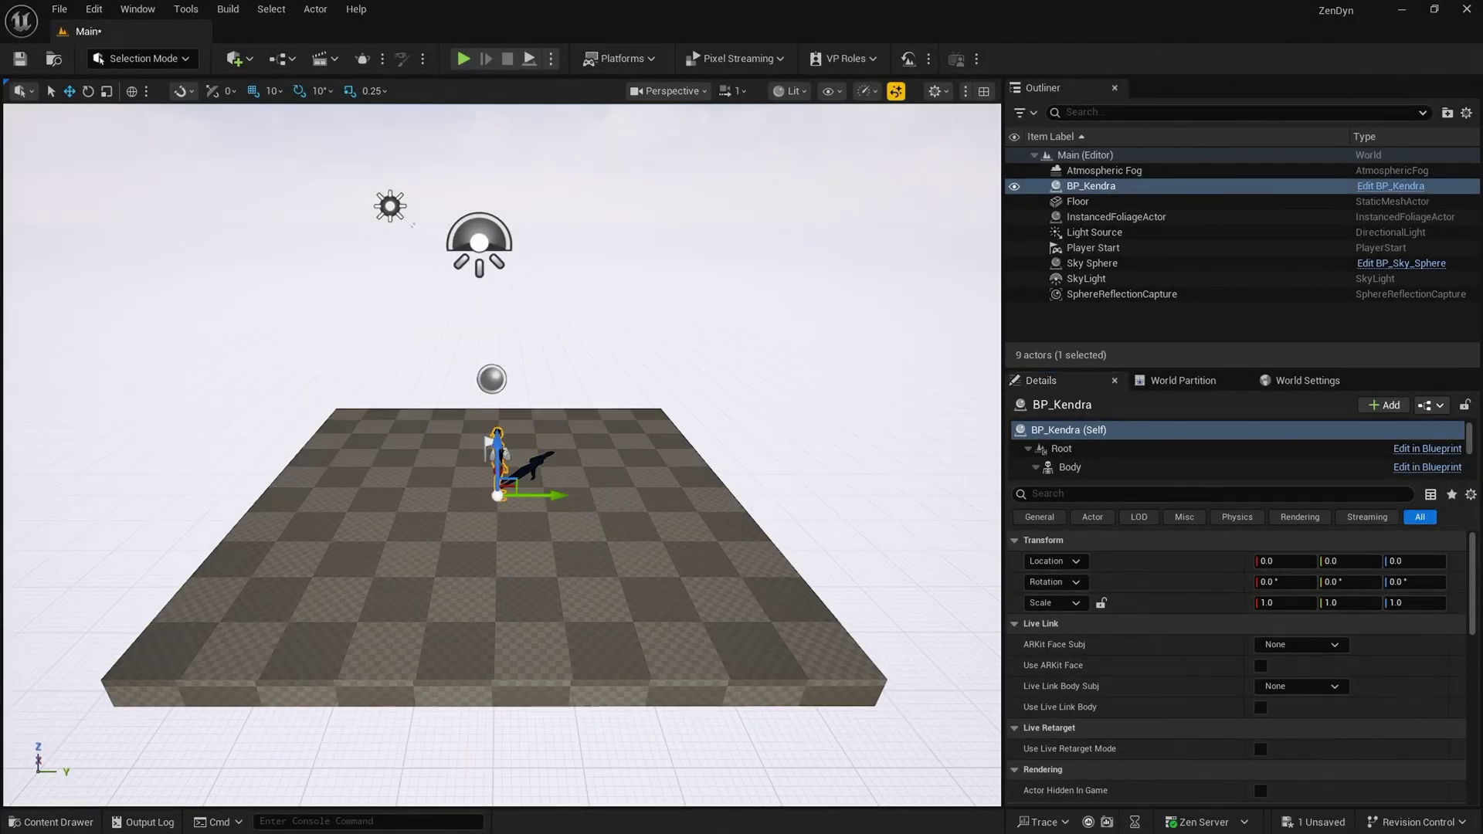
right_click_drag(854, 523, 842, 526)
right_click_drag(842, 525, 834, 525)
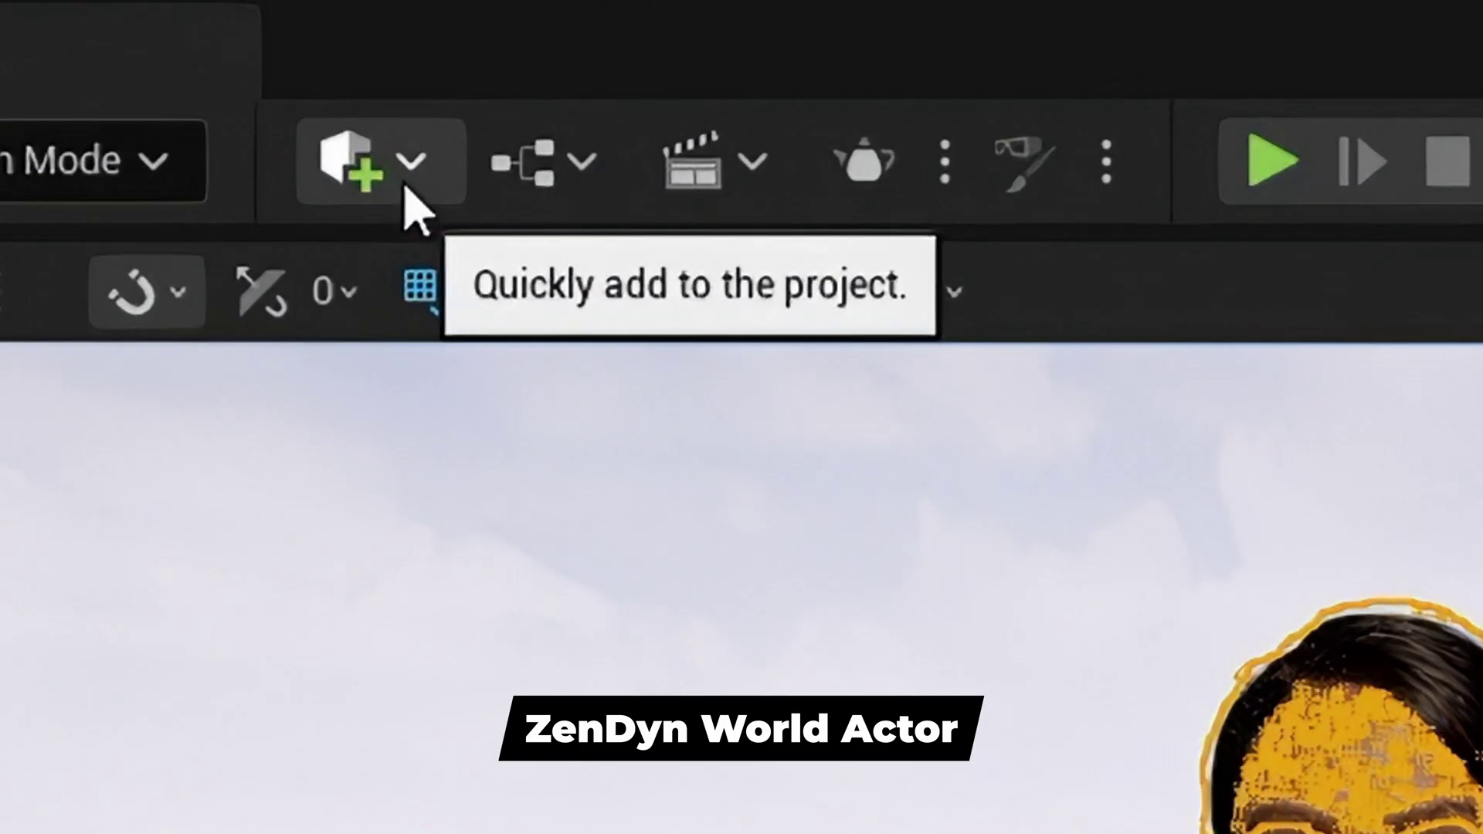
left_click(249, 68)
left_click(517, 263)
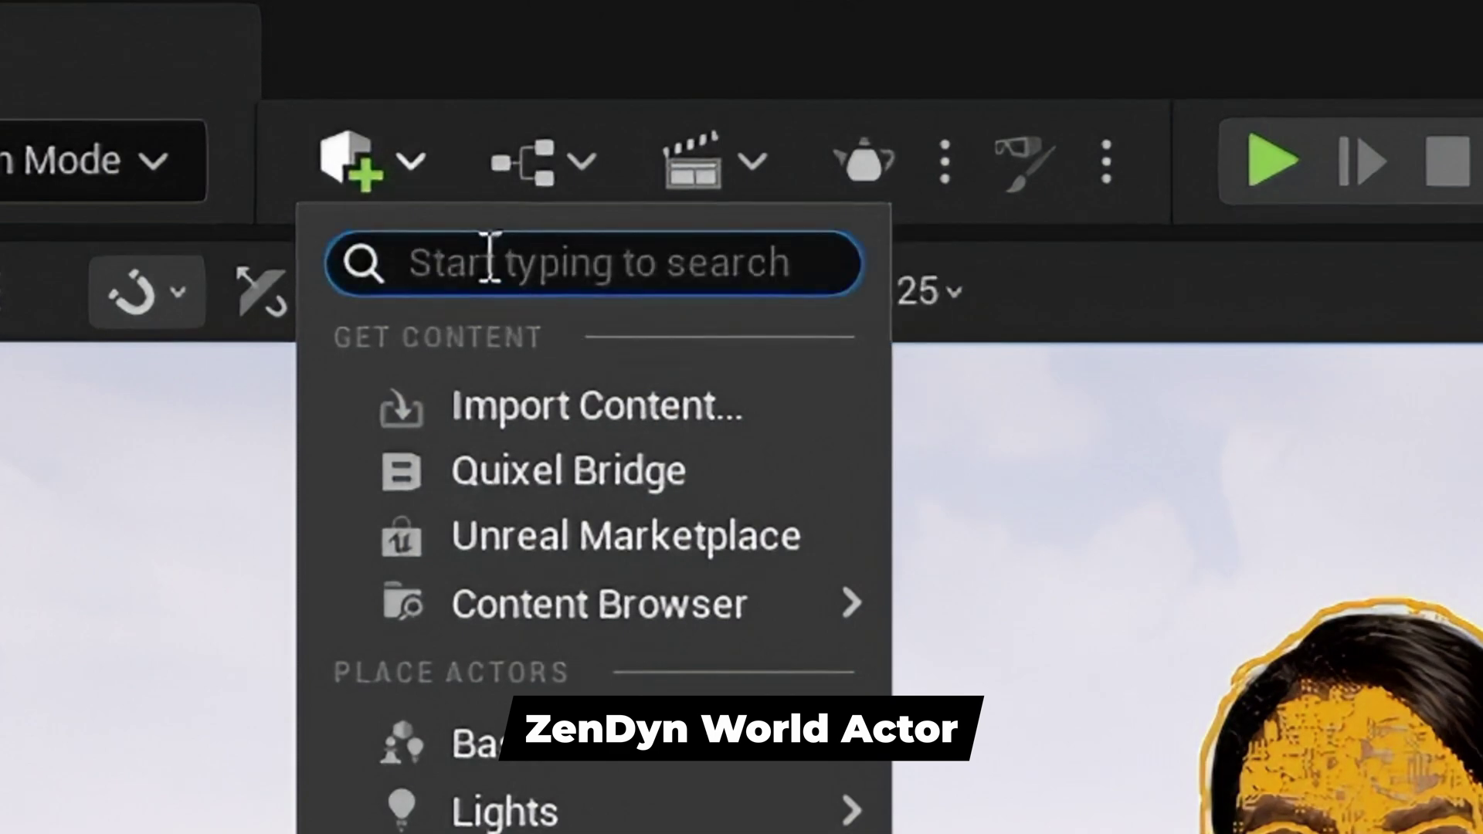
type("zendyn")
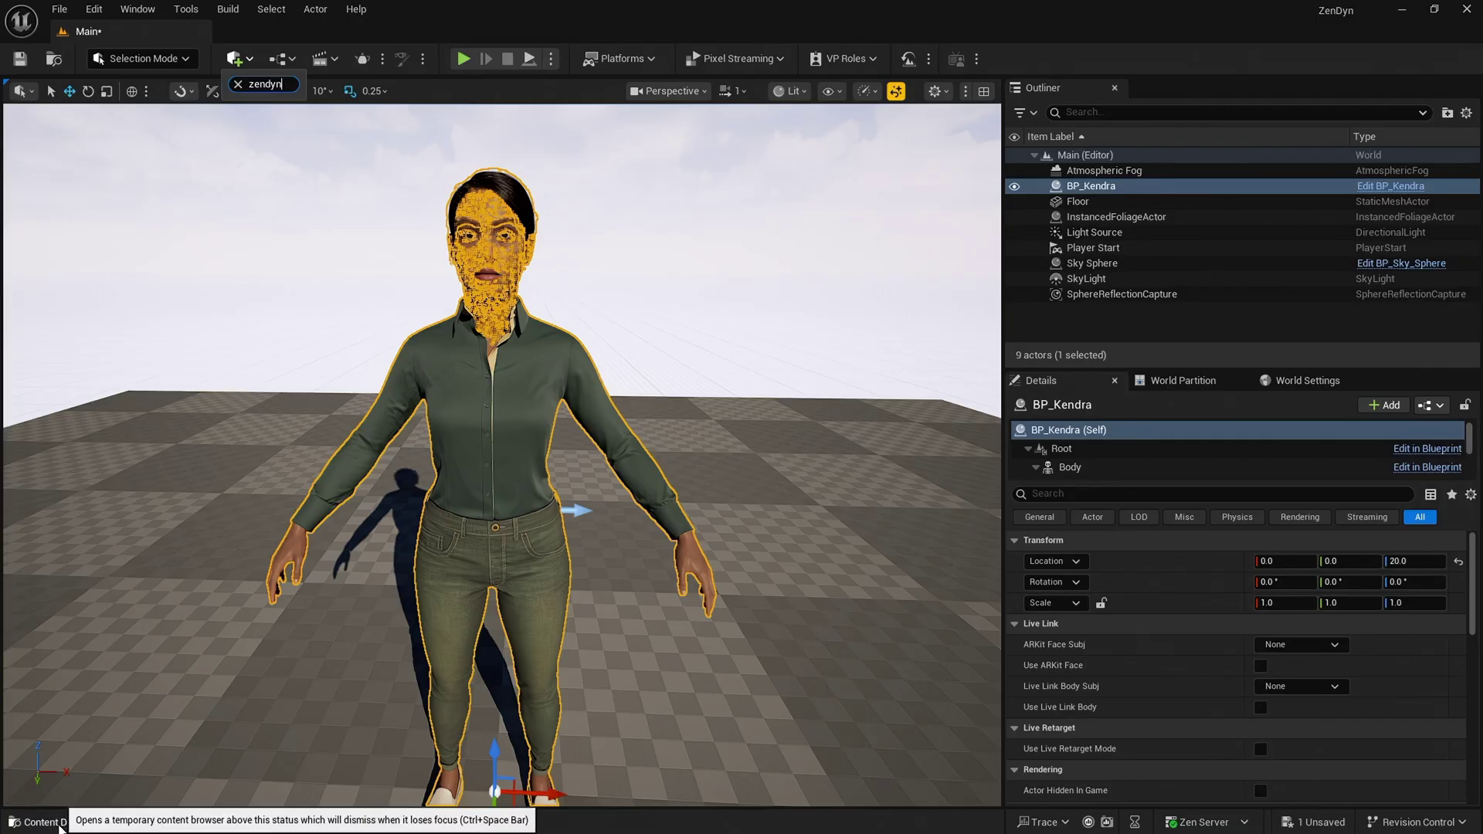
Show all content in the Content Drawer and search 'zendy' to list the ZenDyn assets
left_click(59, 825)
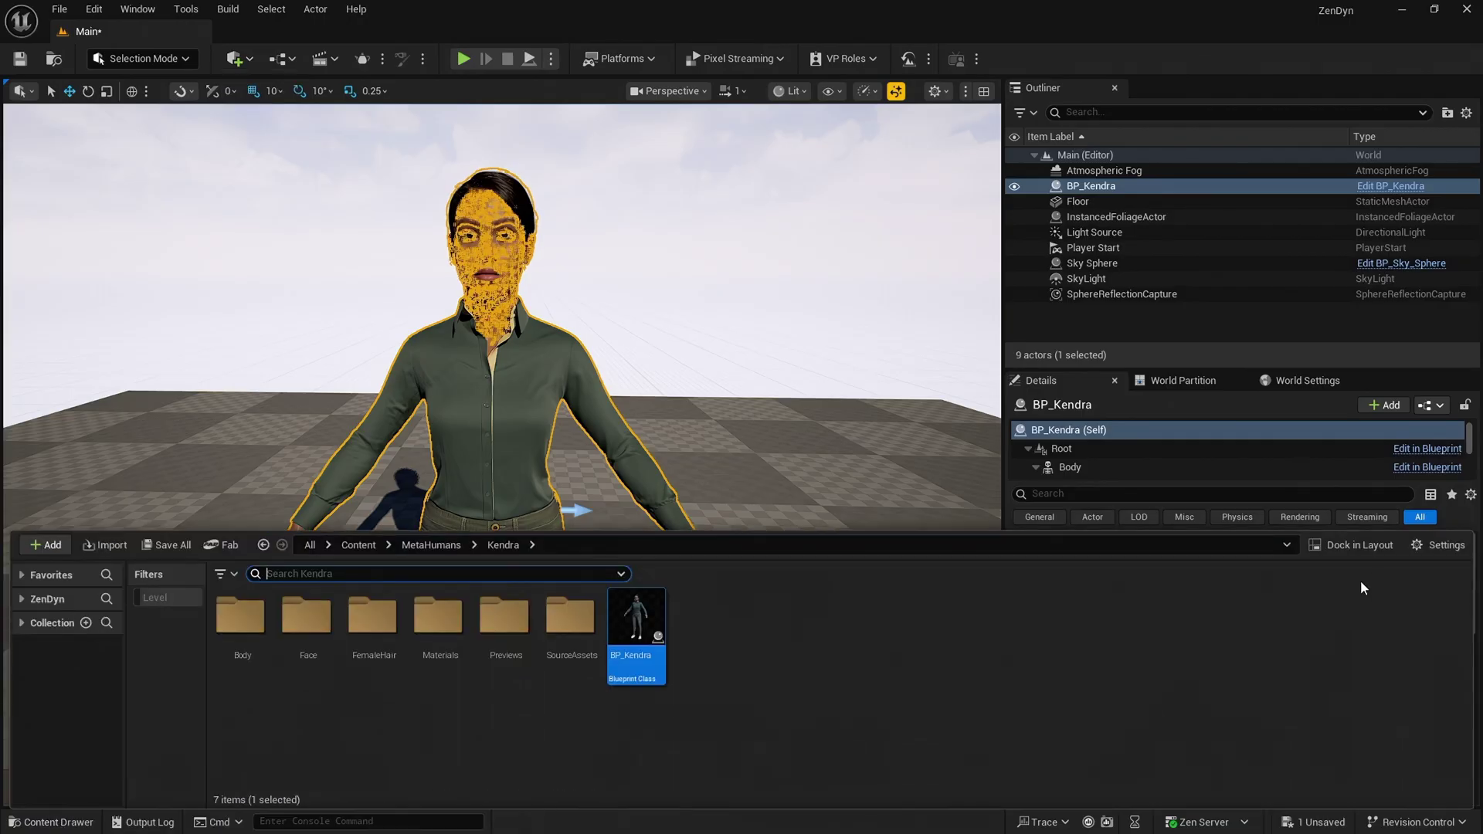
left_click(1436, 546)
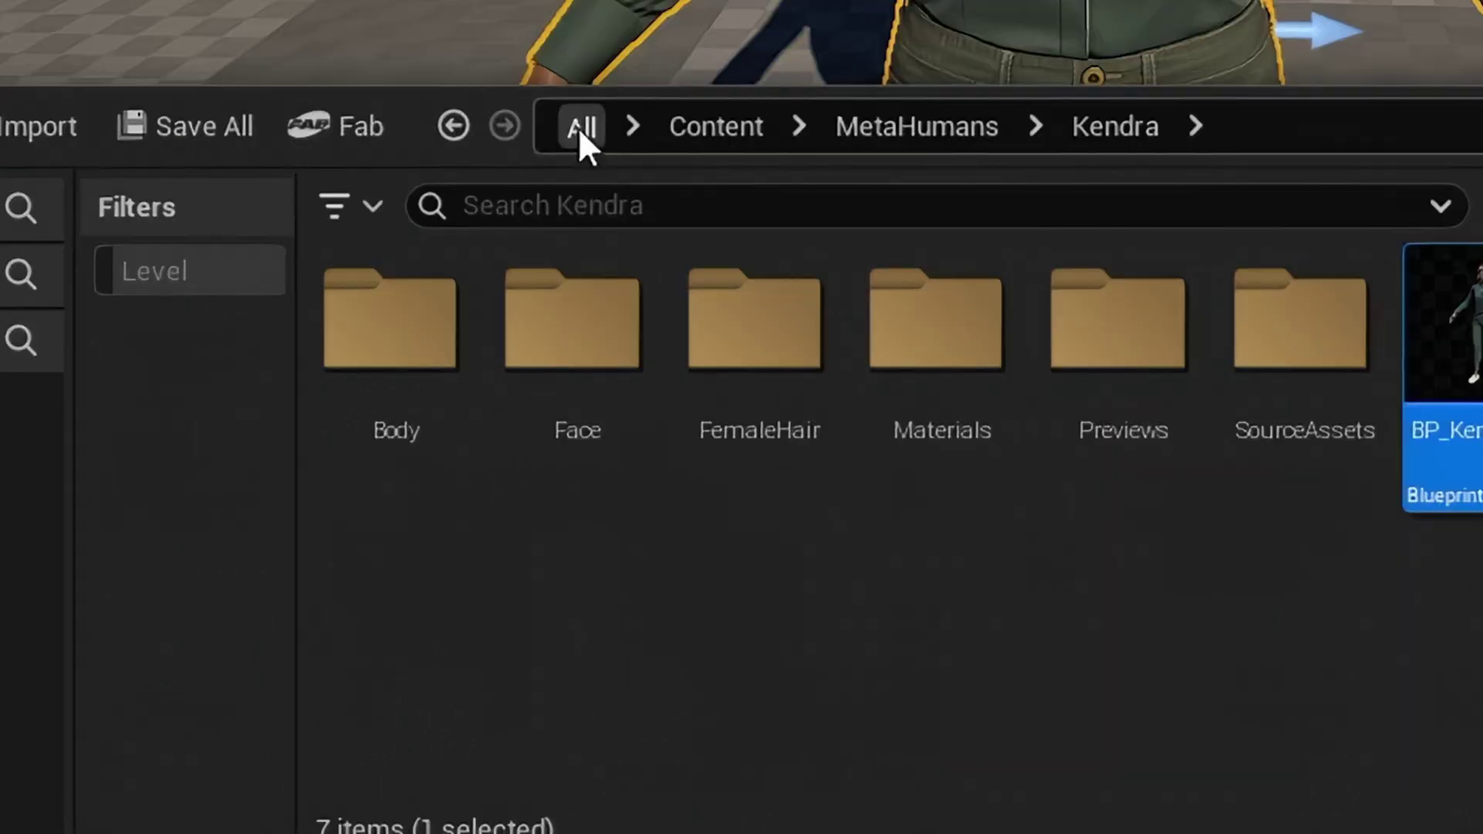
left_click(581, 127)
left_click(595, 203)
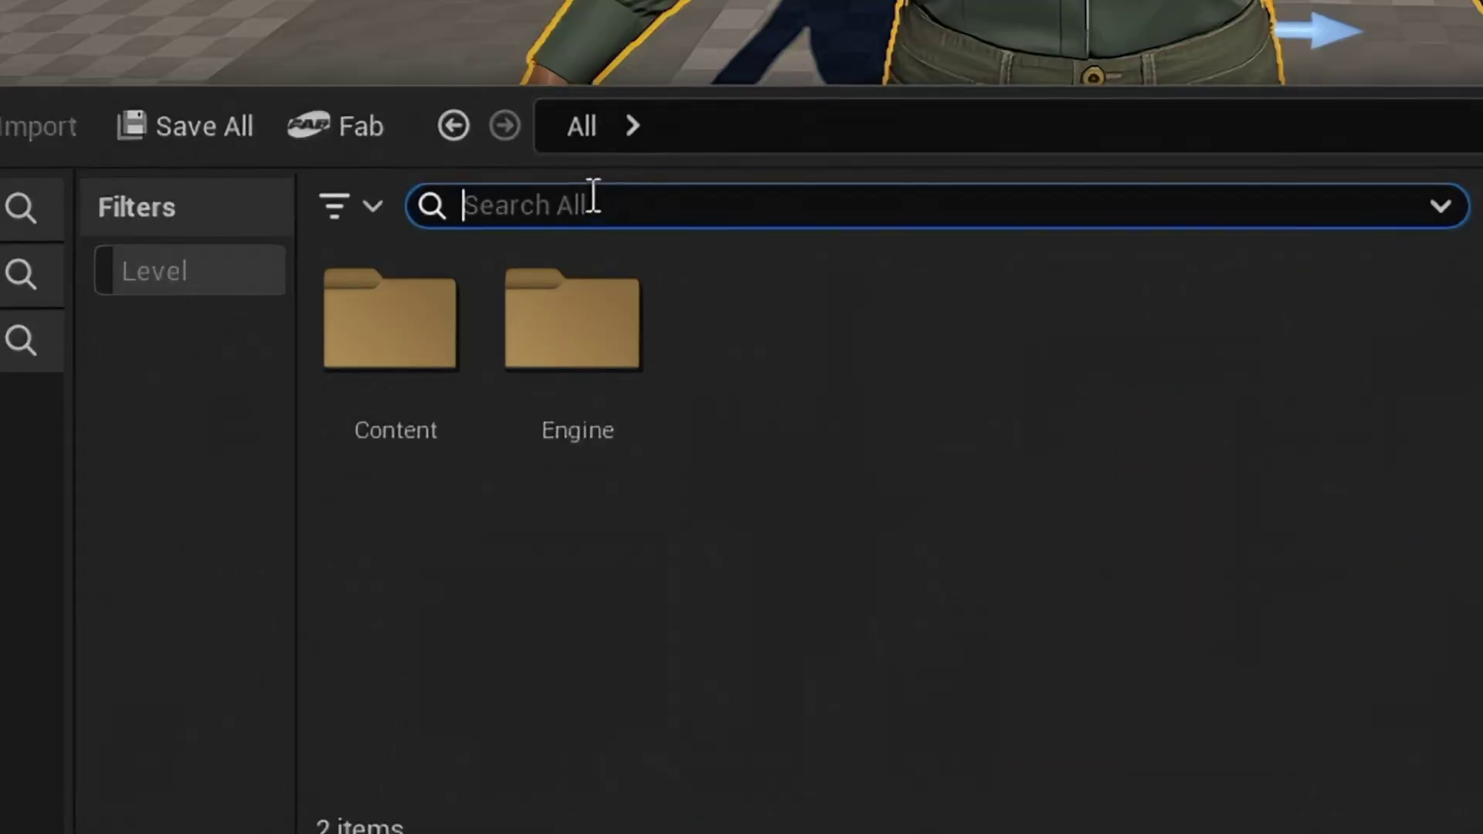
type("zendyn")
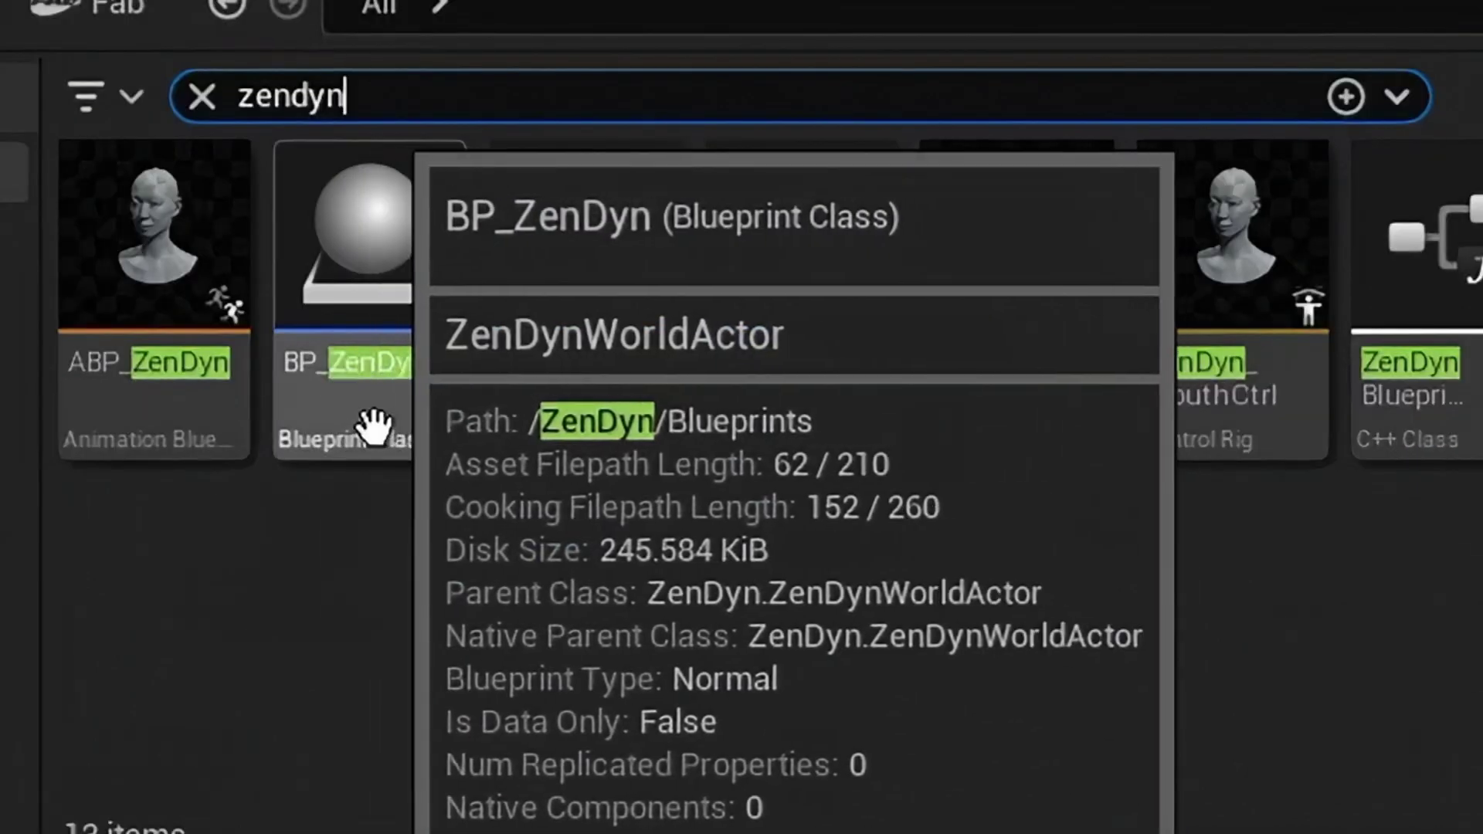
mouse_move(571, 510)
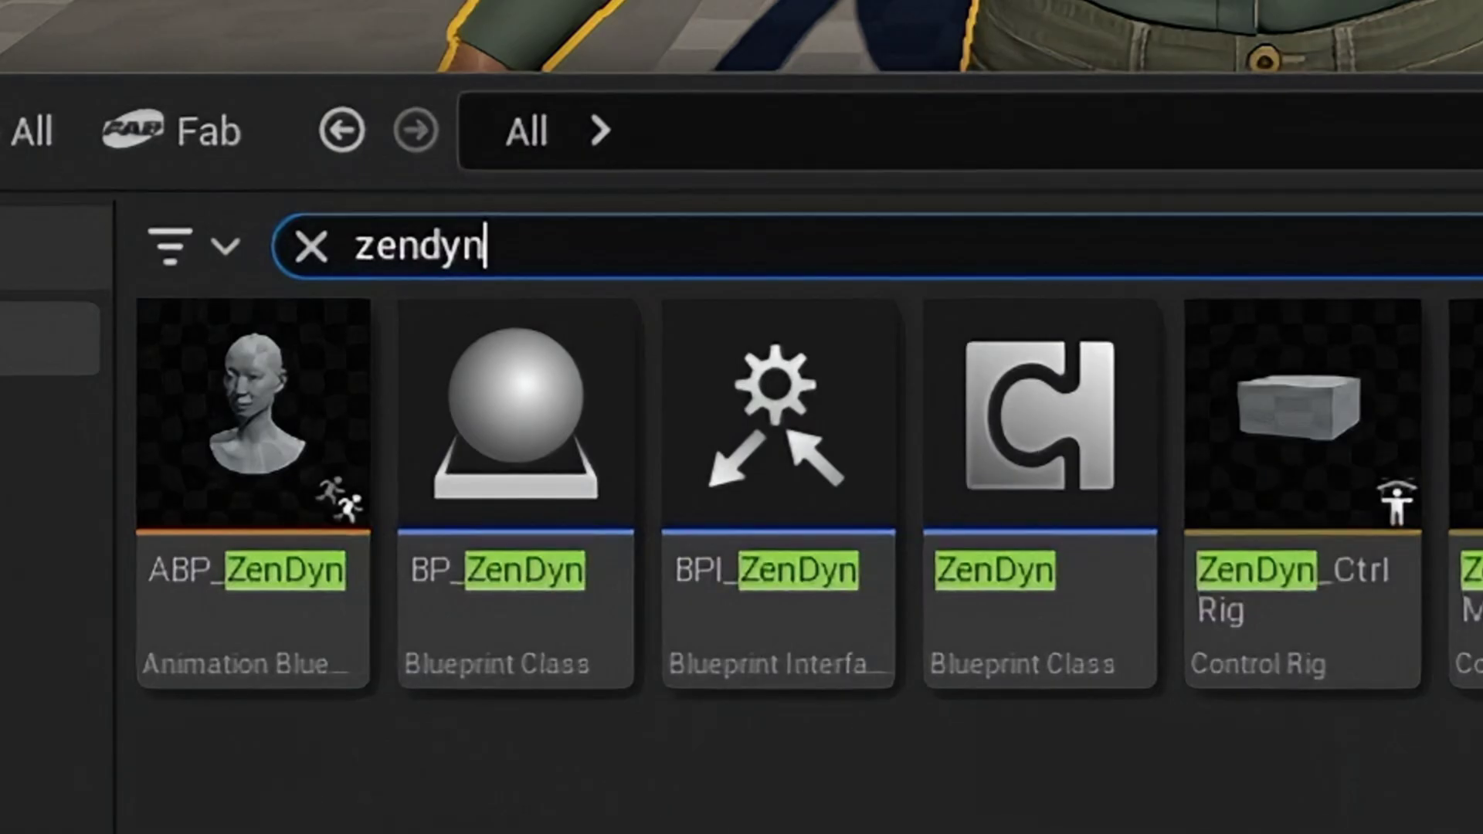
Drag BP_ZenDyn into the viewport beside Kendra, then find it in Quick Add via 'zendyn'
left_click_drag(519, 530, 1482, 0)
left_click_drag(618, 511, 690, 494)
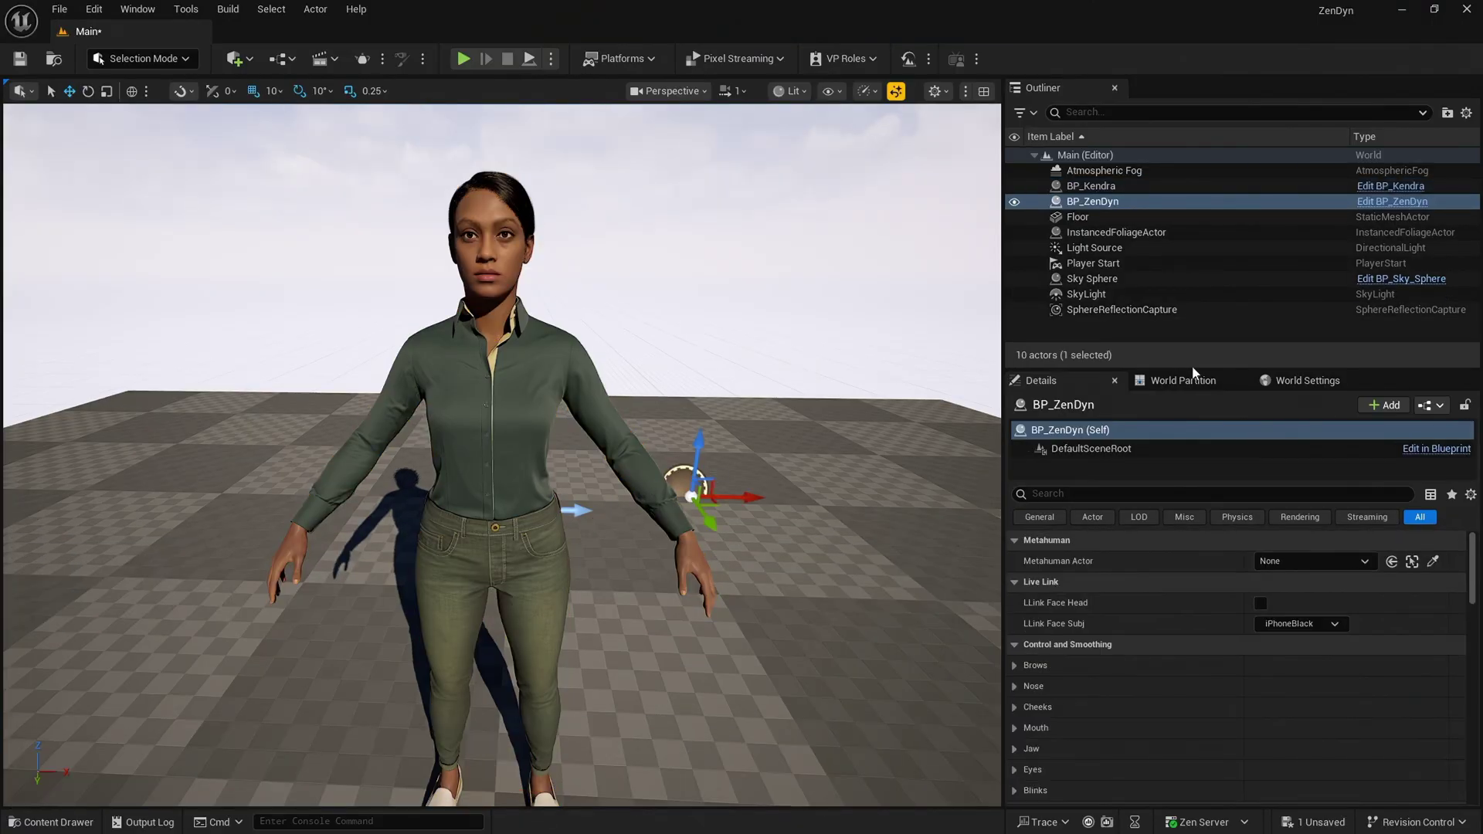
left_click(246, 60)
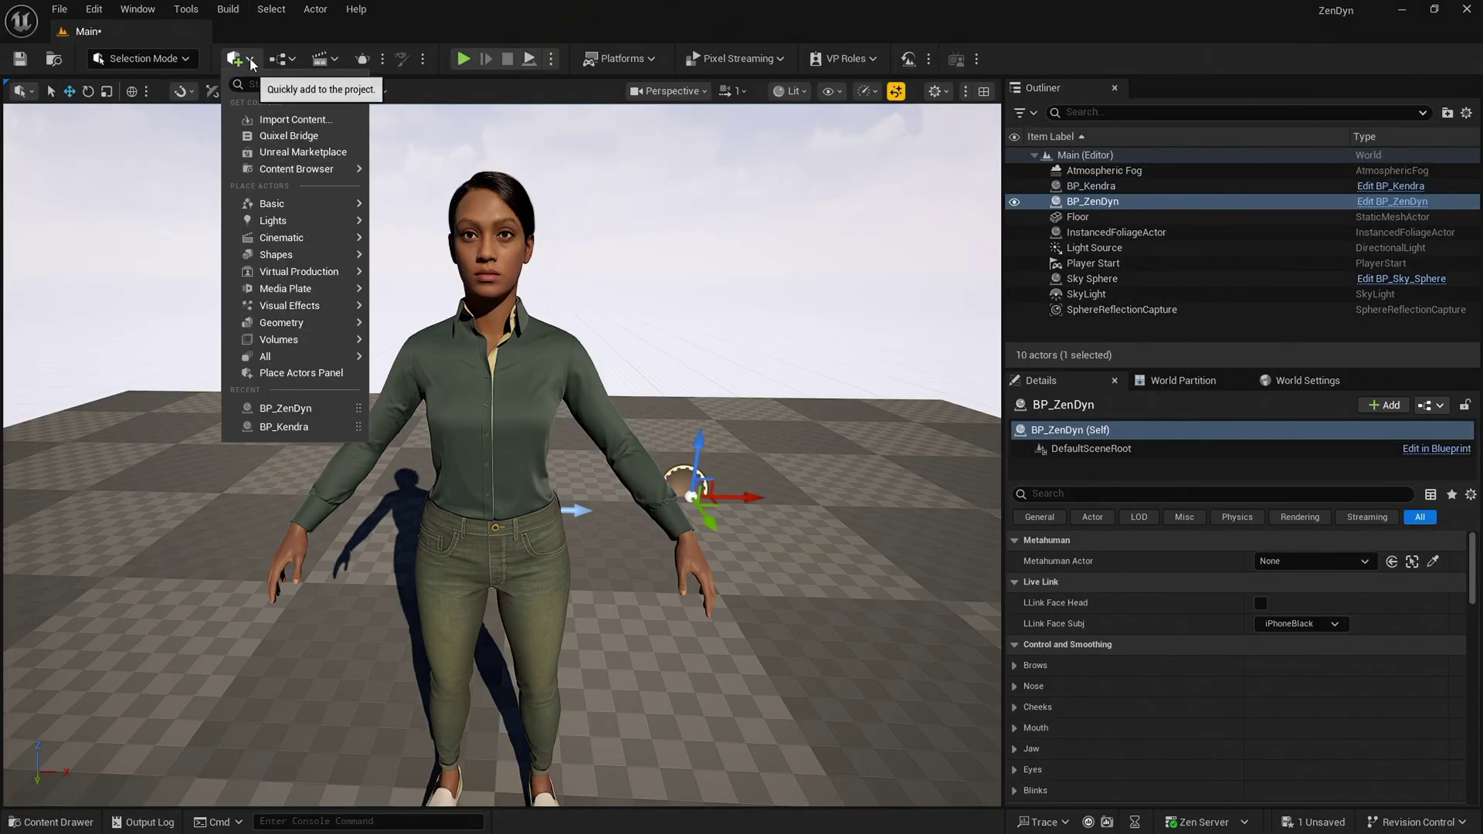
type("zendyn")
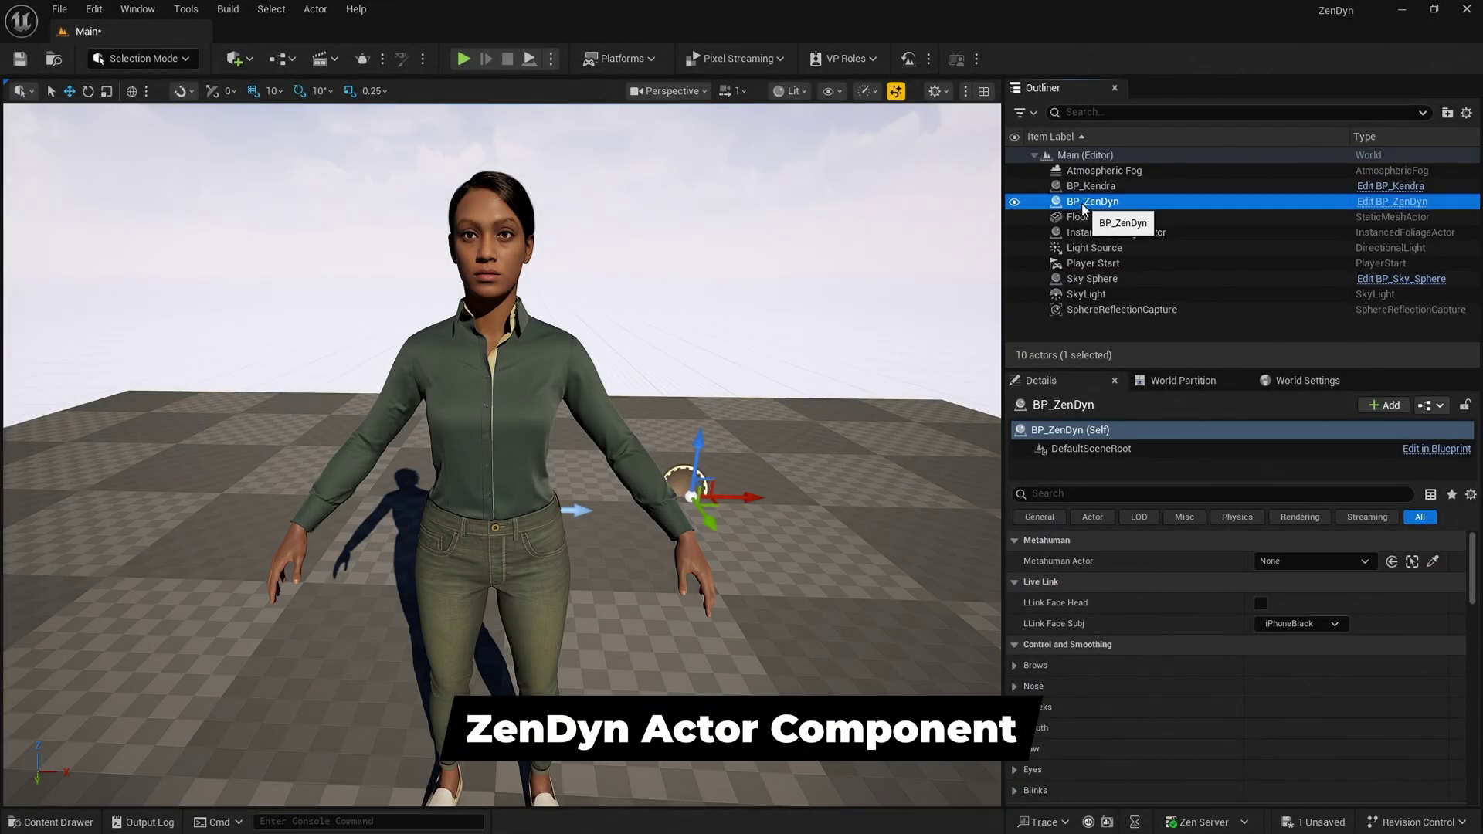
Delete the BP_ZenDyn actor, then add a ZenDyn component to BP_Kendra and delete it again
key("Delete")
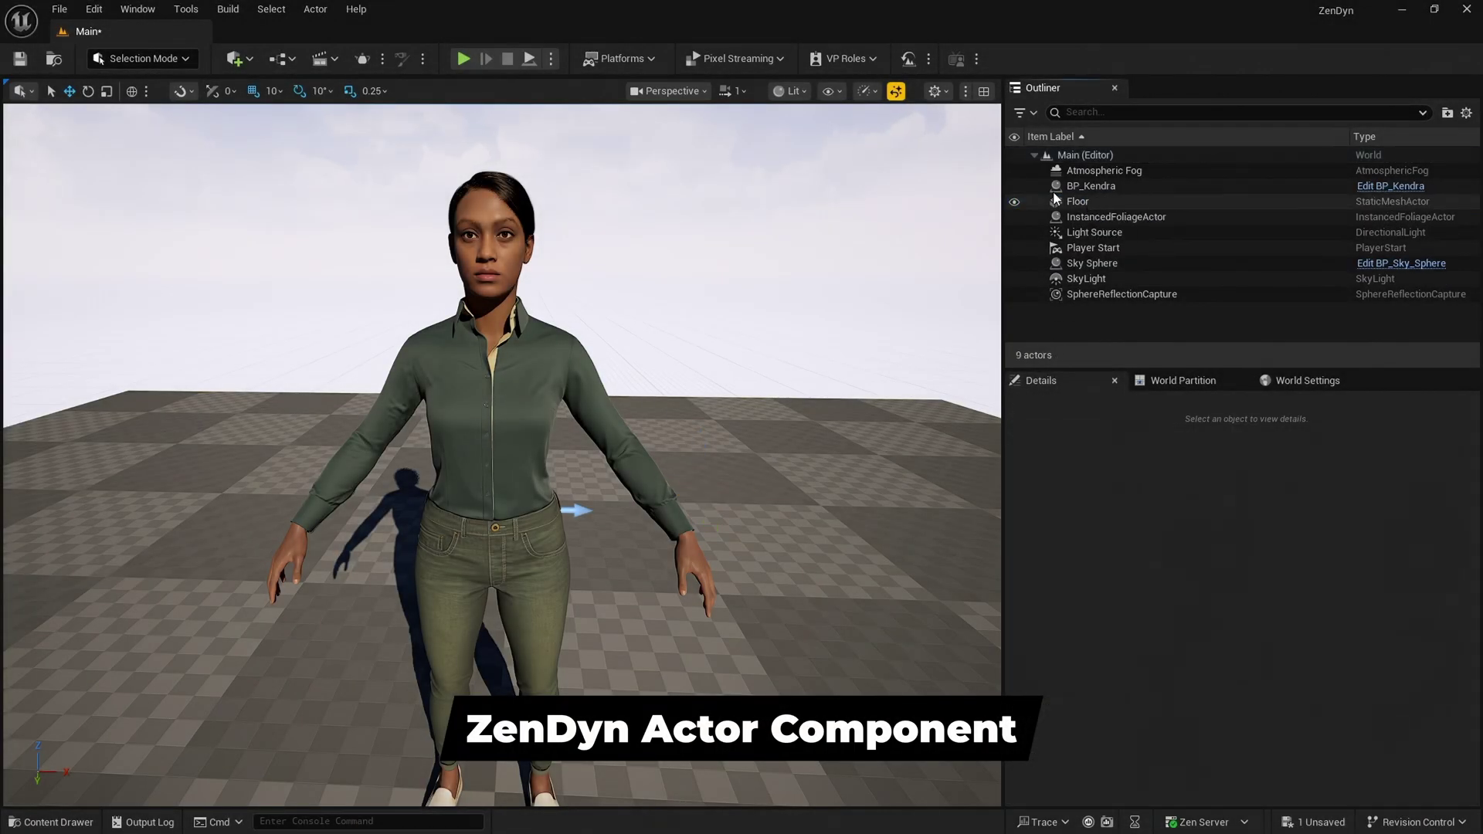
left_click(1079, 188)
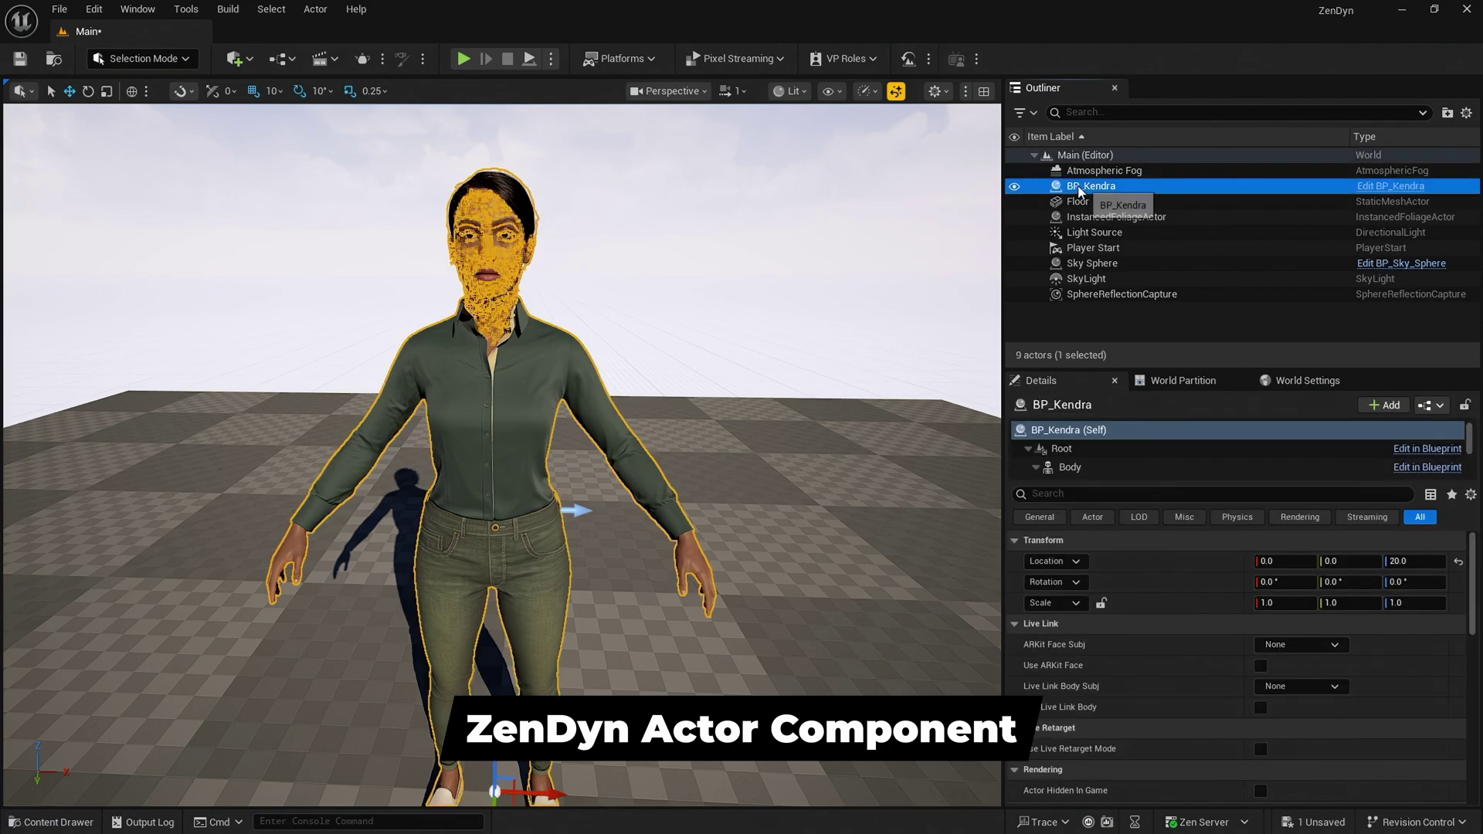
left_click(1361, 406)
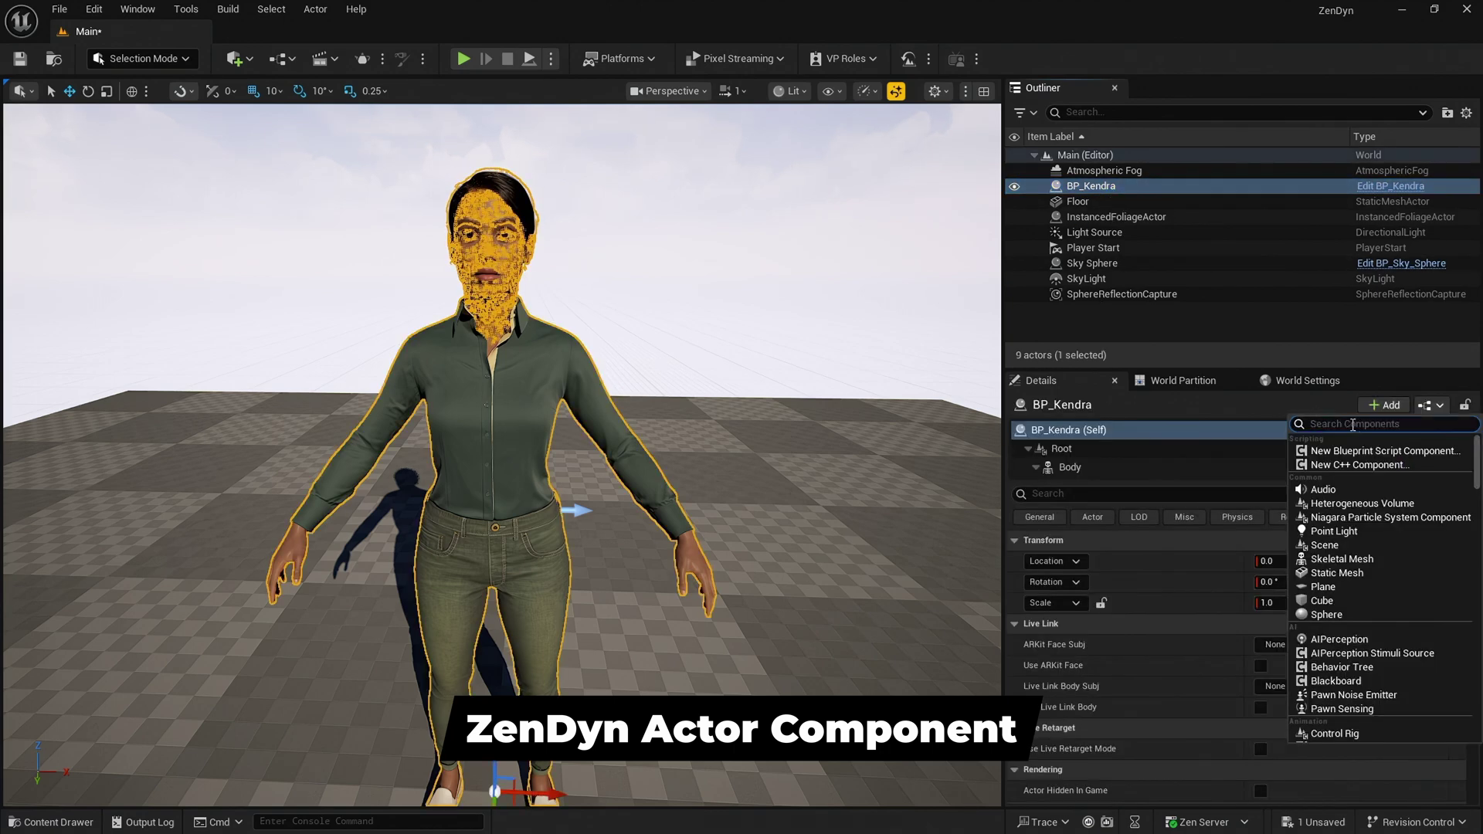
type("zendyn")
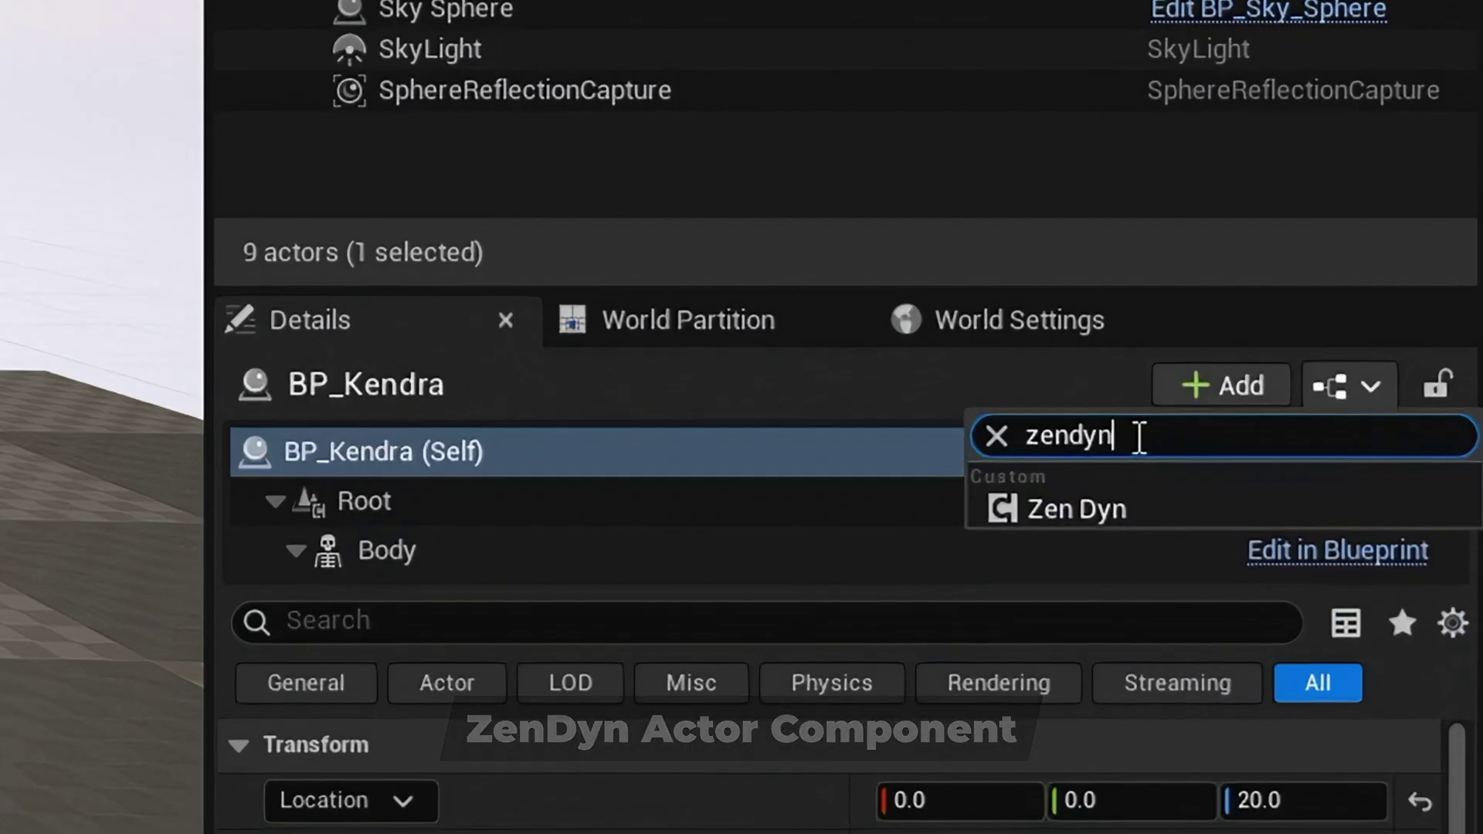
left_click(1082, 511)
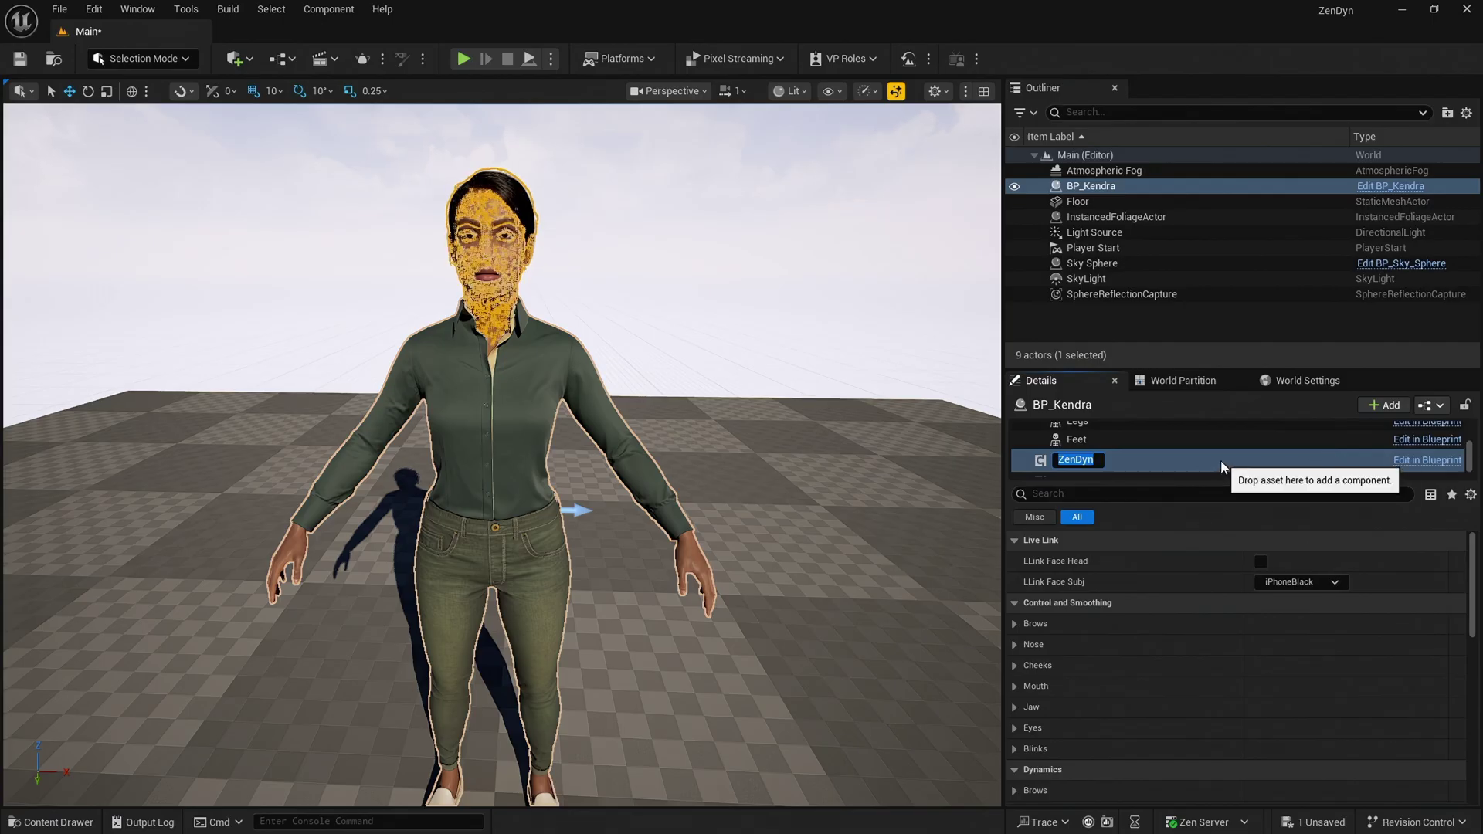
left_click(1220, 460)
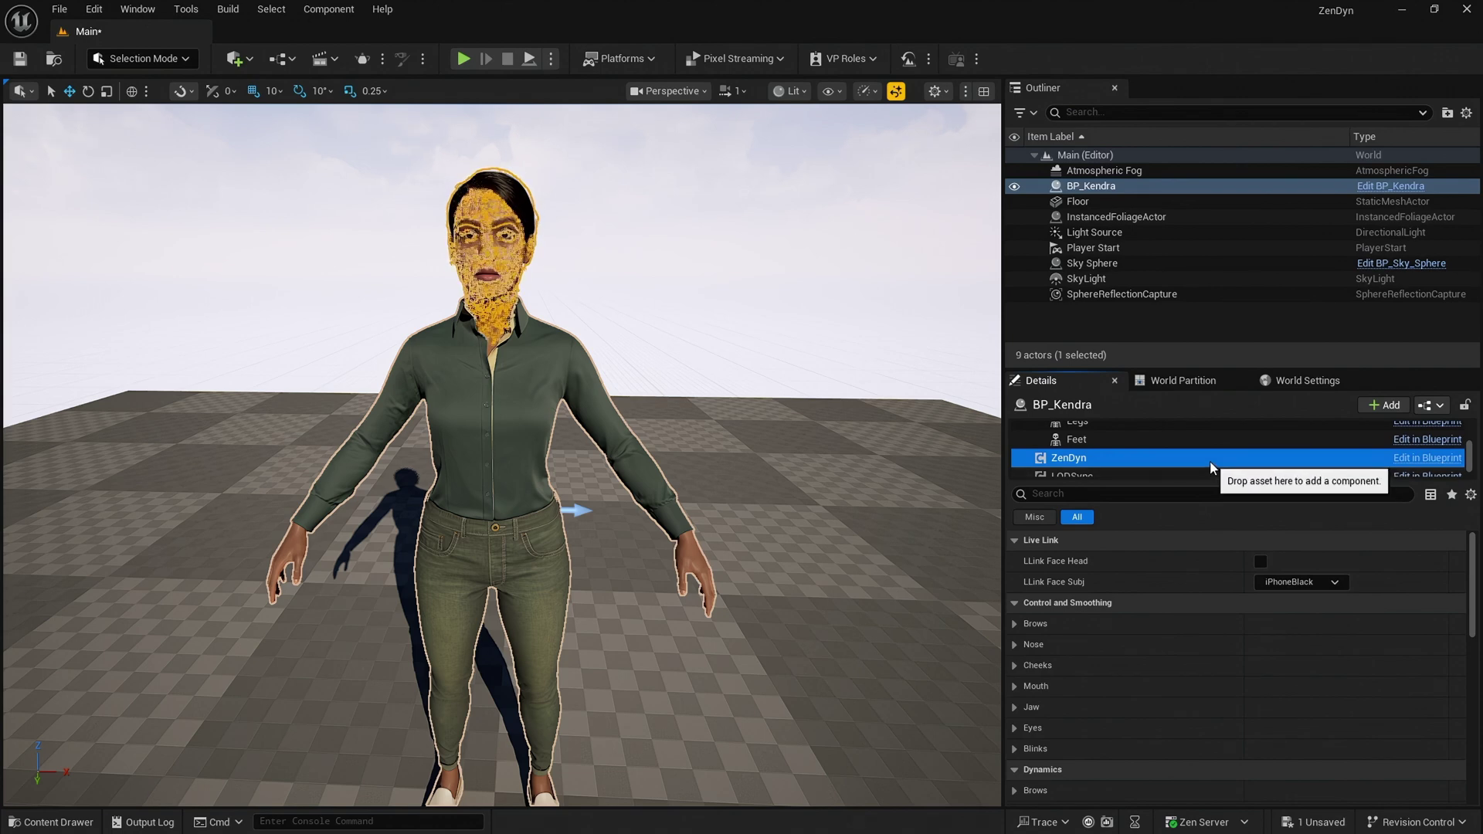
key("Delete")
Place BP_ZenDyn in the level again and set its Metahuman Actor to None
left_click(51, 821)
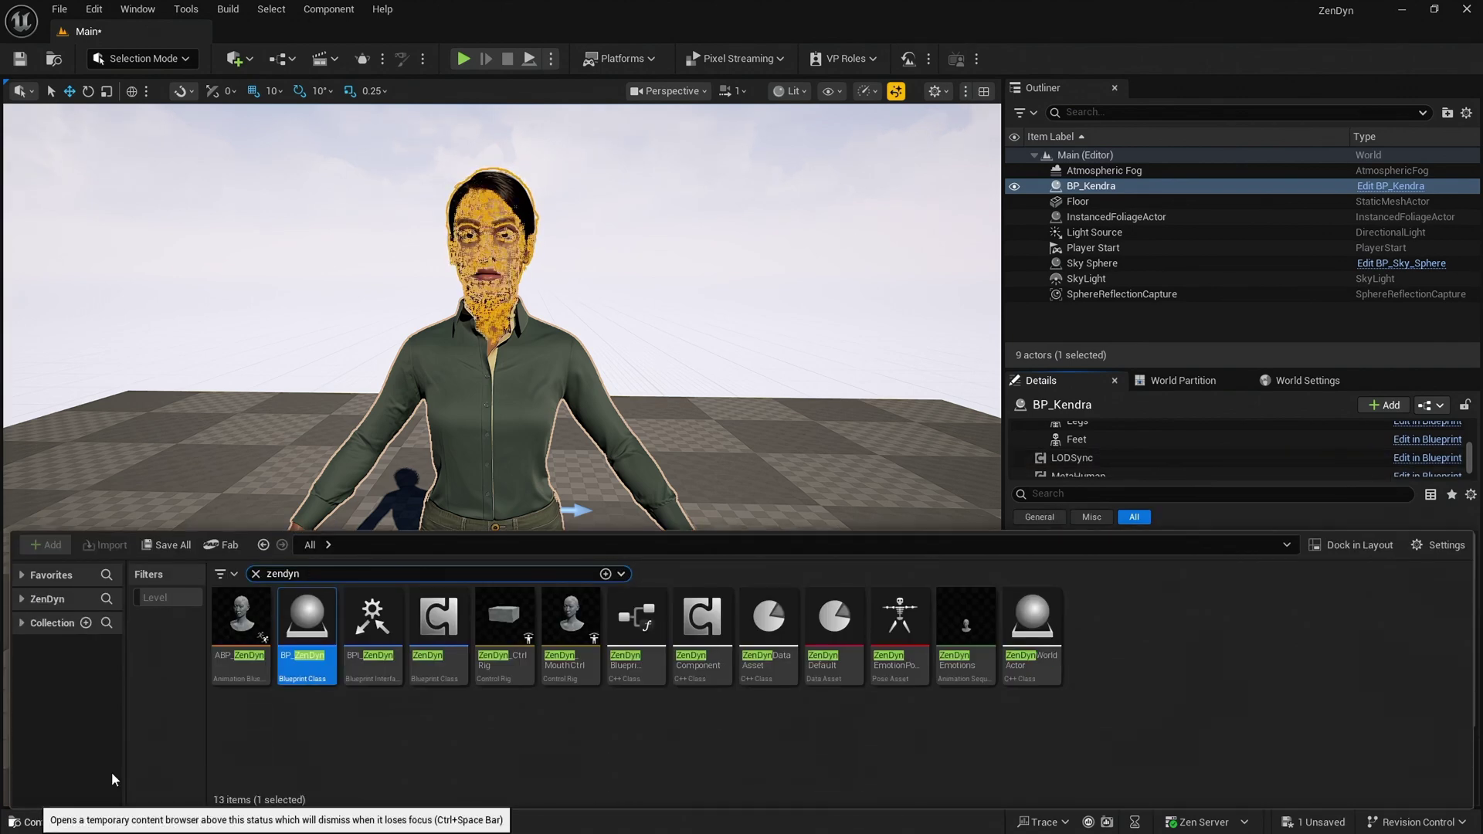
left_click_drag(307, 718, 745, 438)
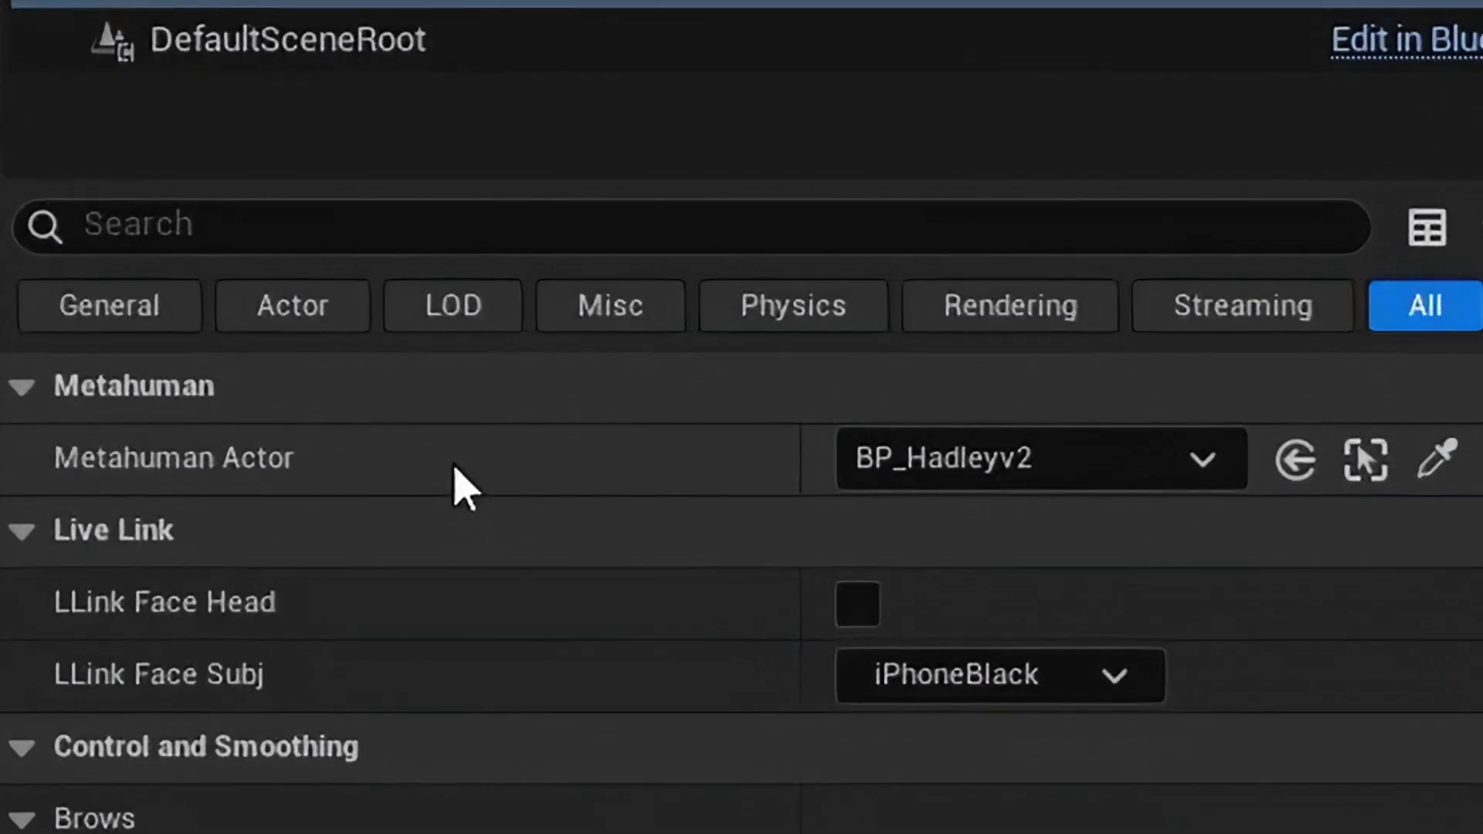
left_click(954, 510)
left_click(963, 471)
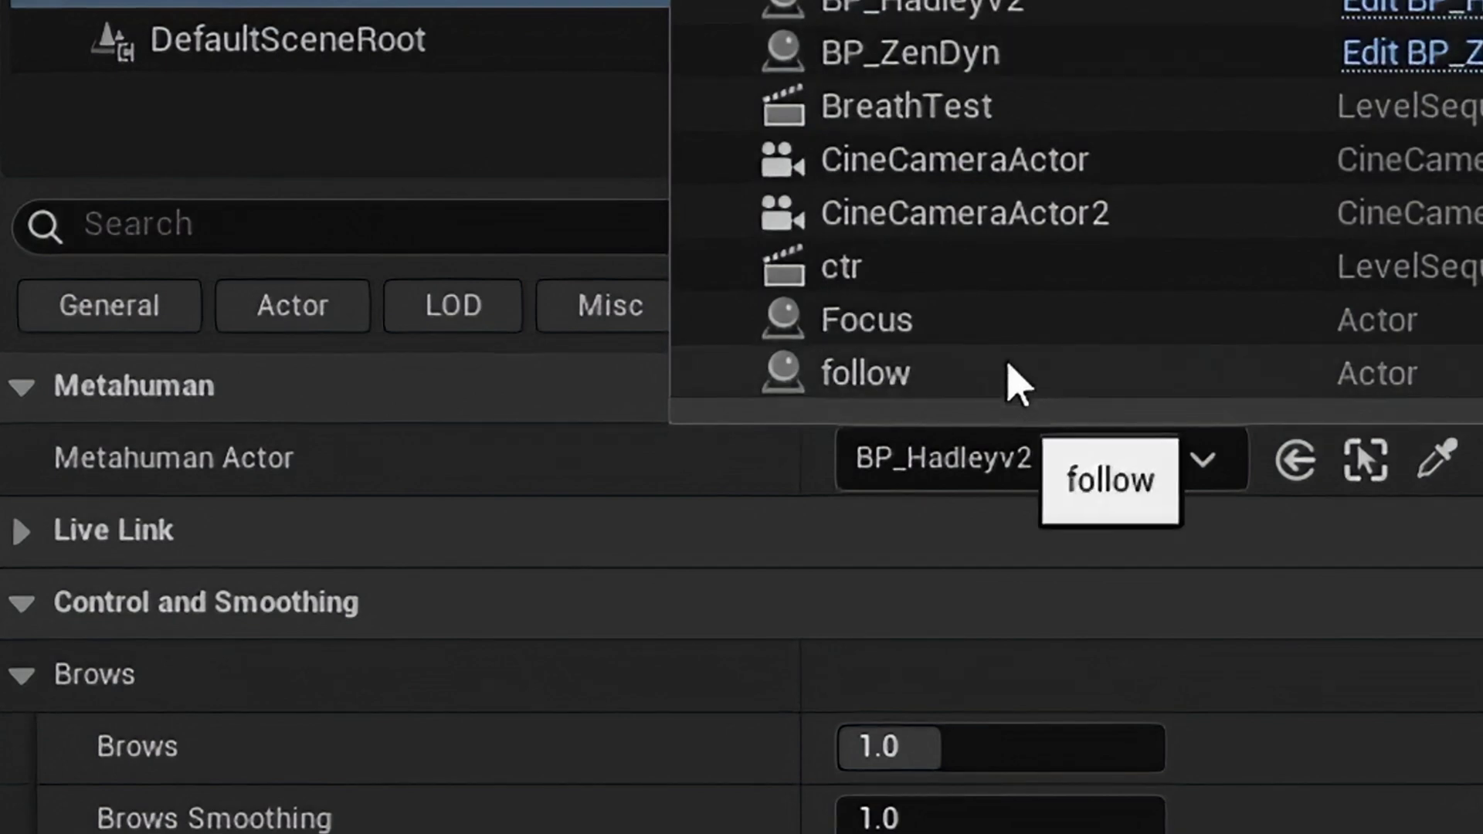
left_click(966, 4)
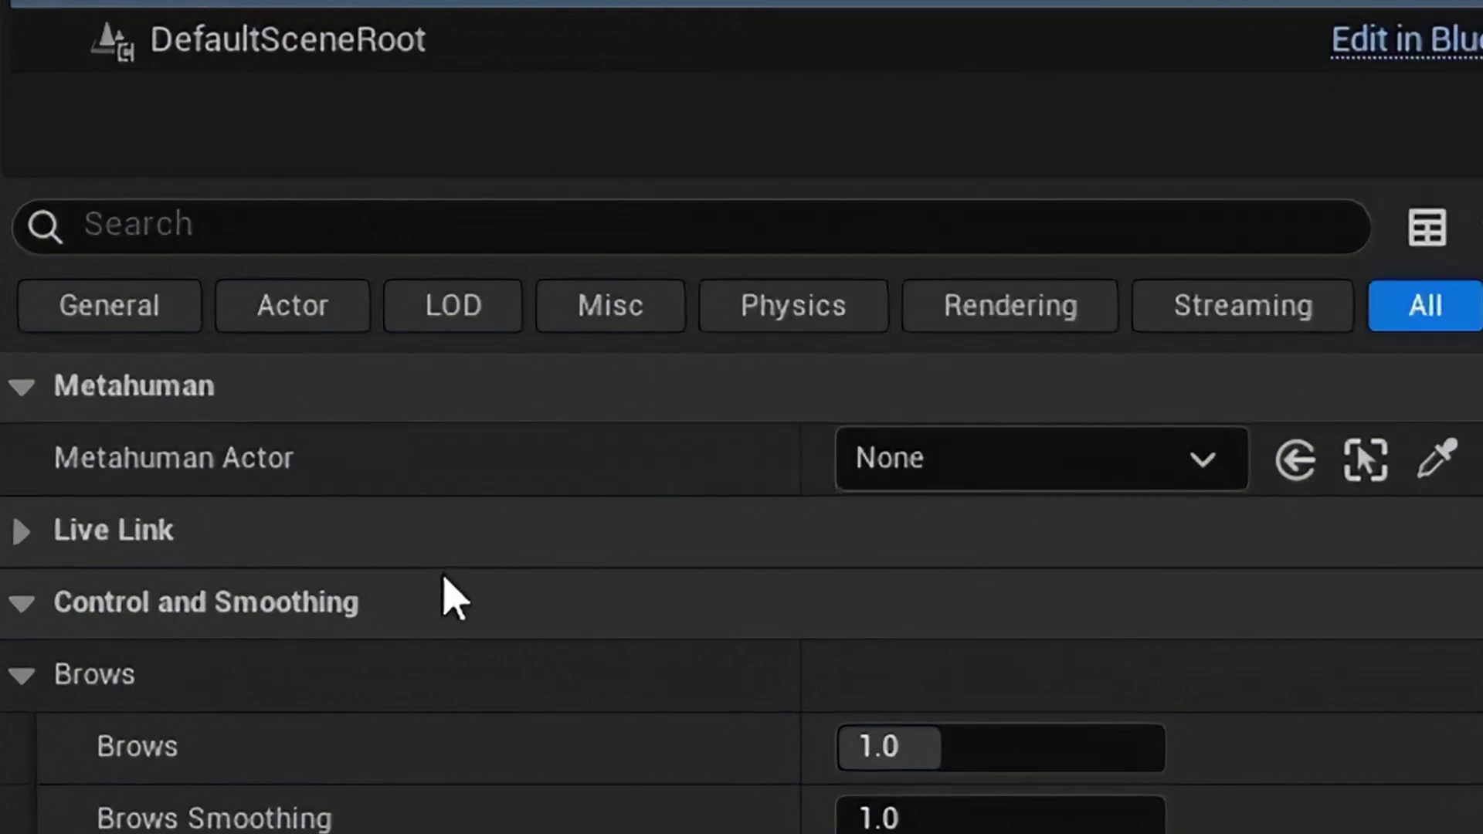
Expand Live Link and link Metahuman Actor to BP_Hadleyv2, by eyedropper and then by dropdown
left_click(19, 531)
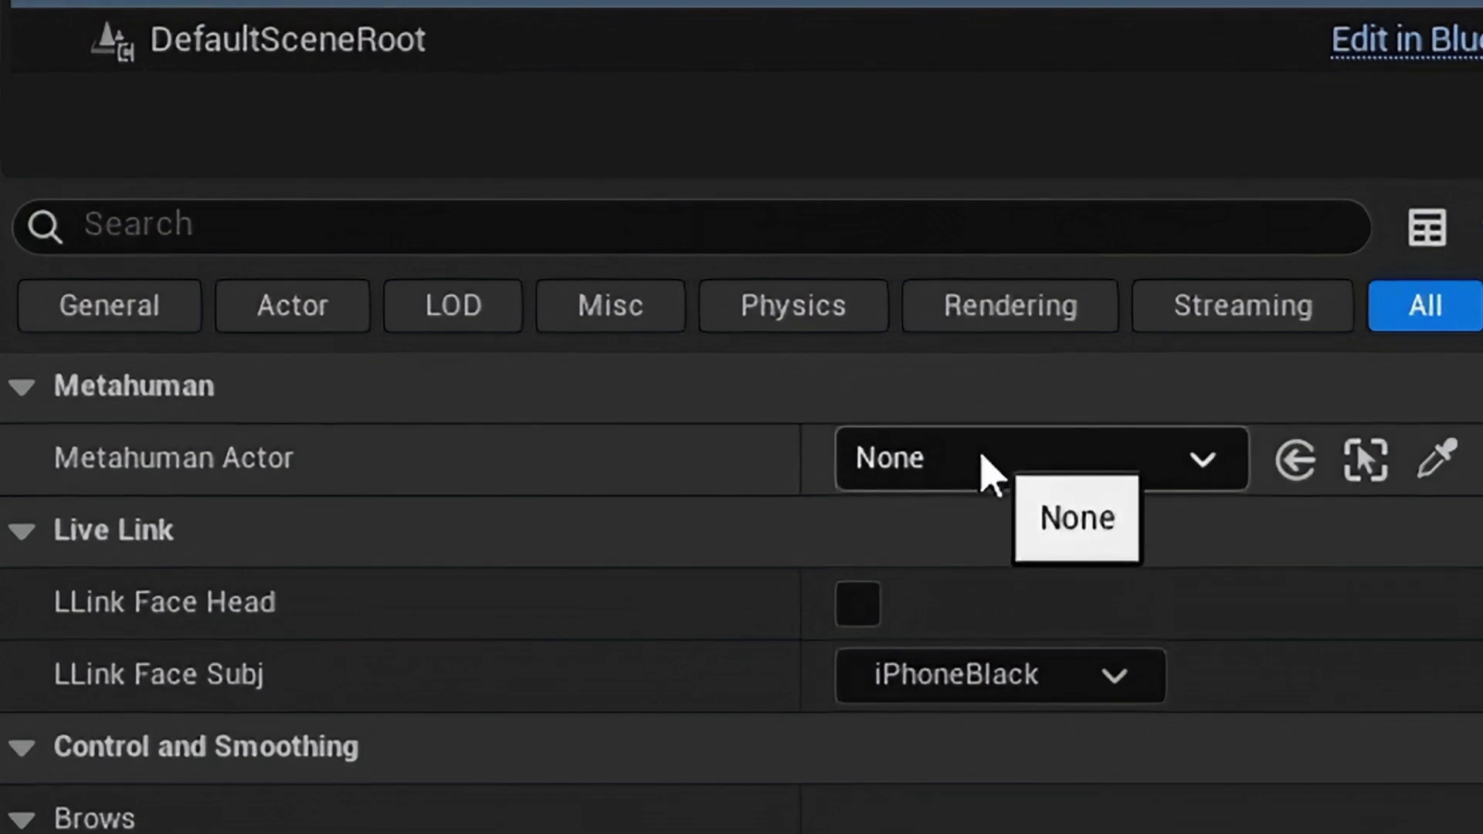
left_click(1437, 459)
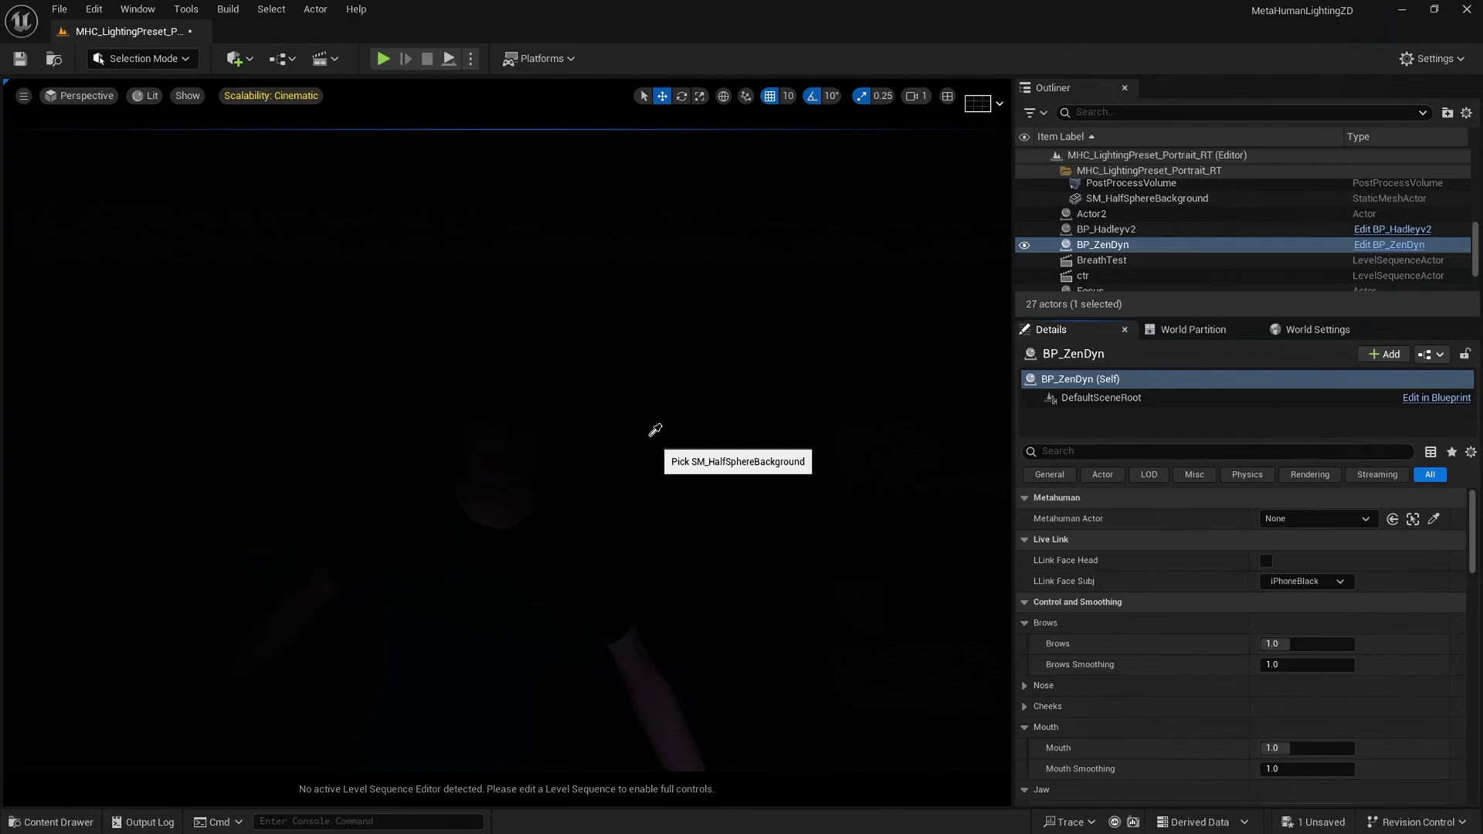
left_click(514, 459)
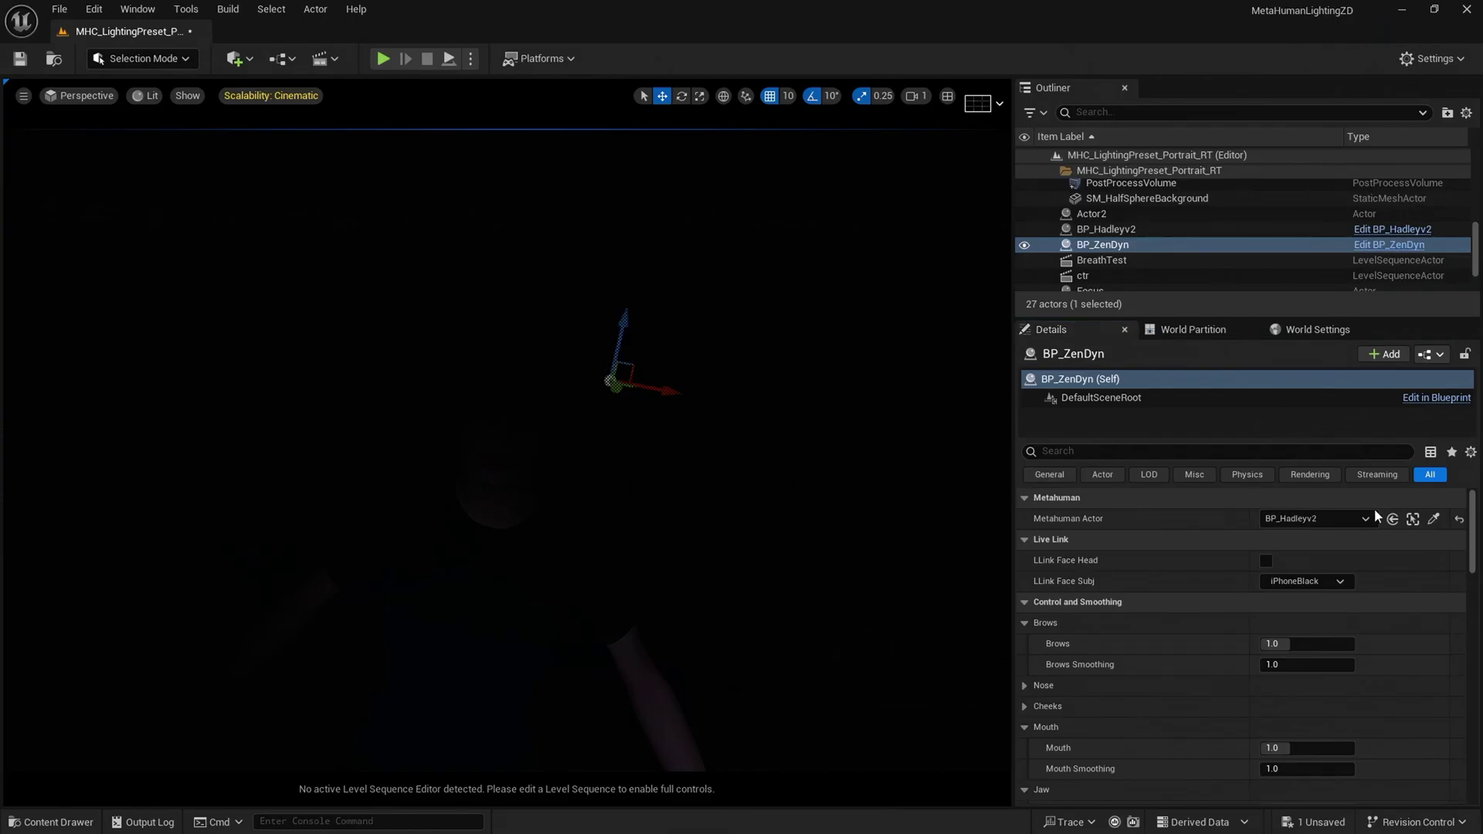
left_click(1459, 519)
left_click(1293, 526)
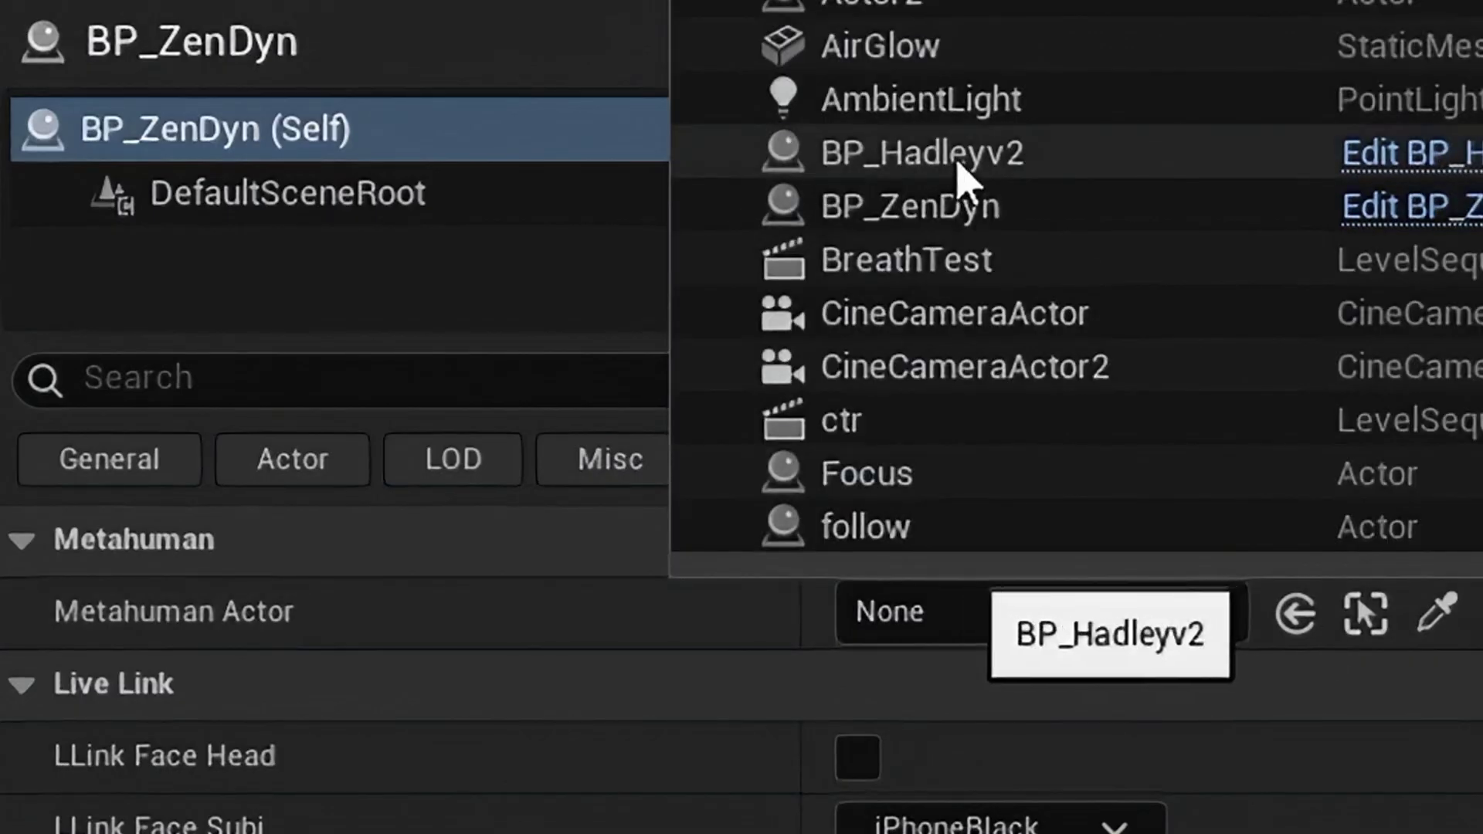
left_click(954, 158)
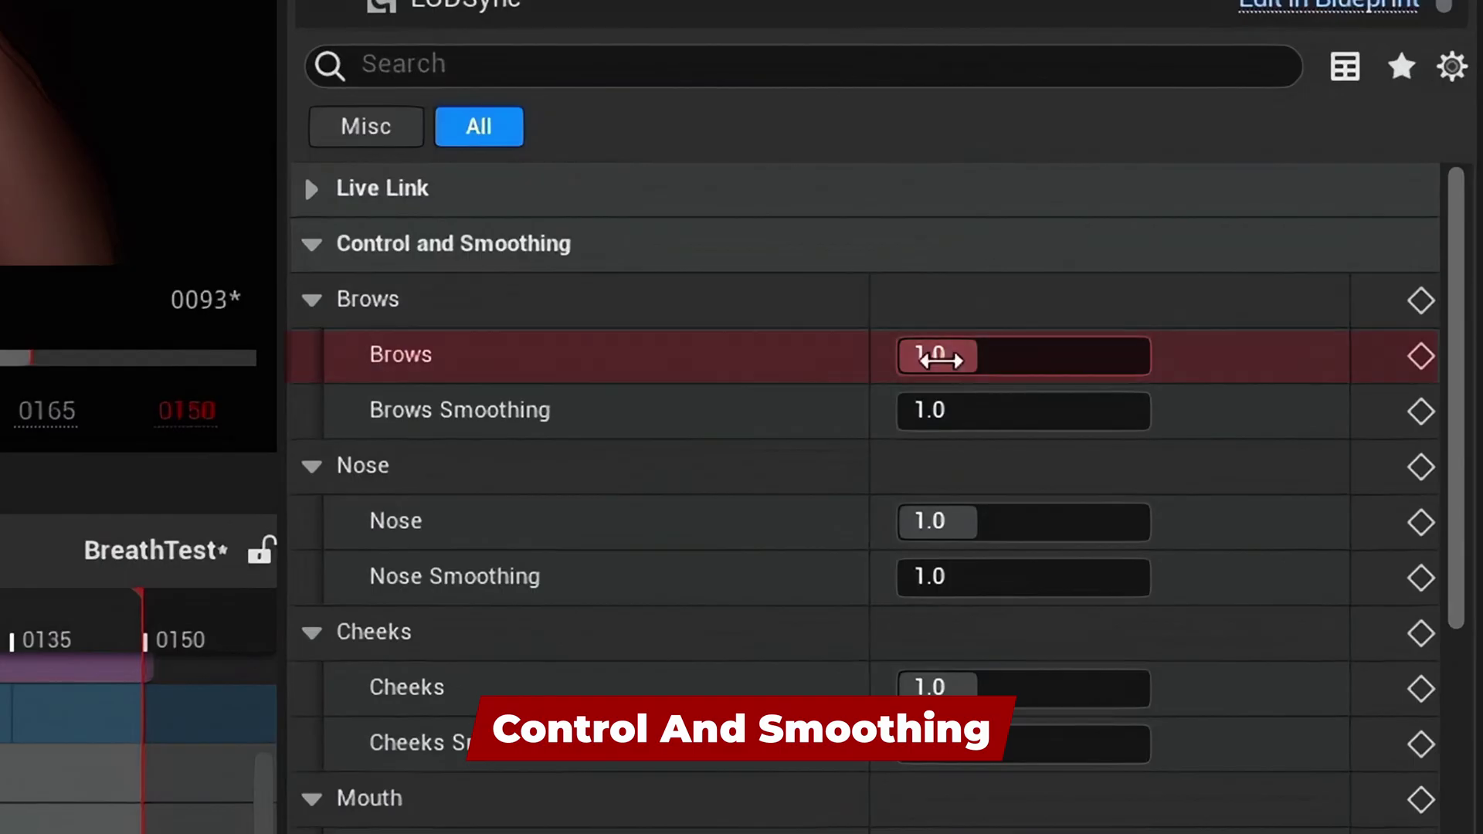
Raise Brows to about 2.88, set Brows Smoothing to 1.0, and lower Mouth to 2.628
left_click_drag(939, 359, 1043, 359)
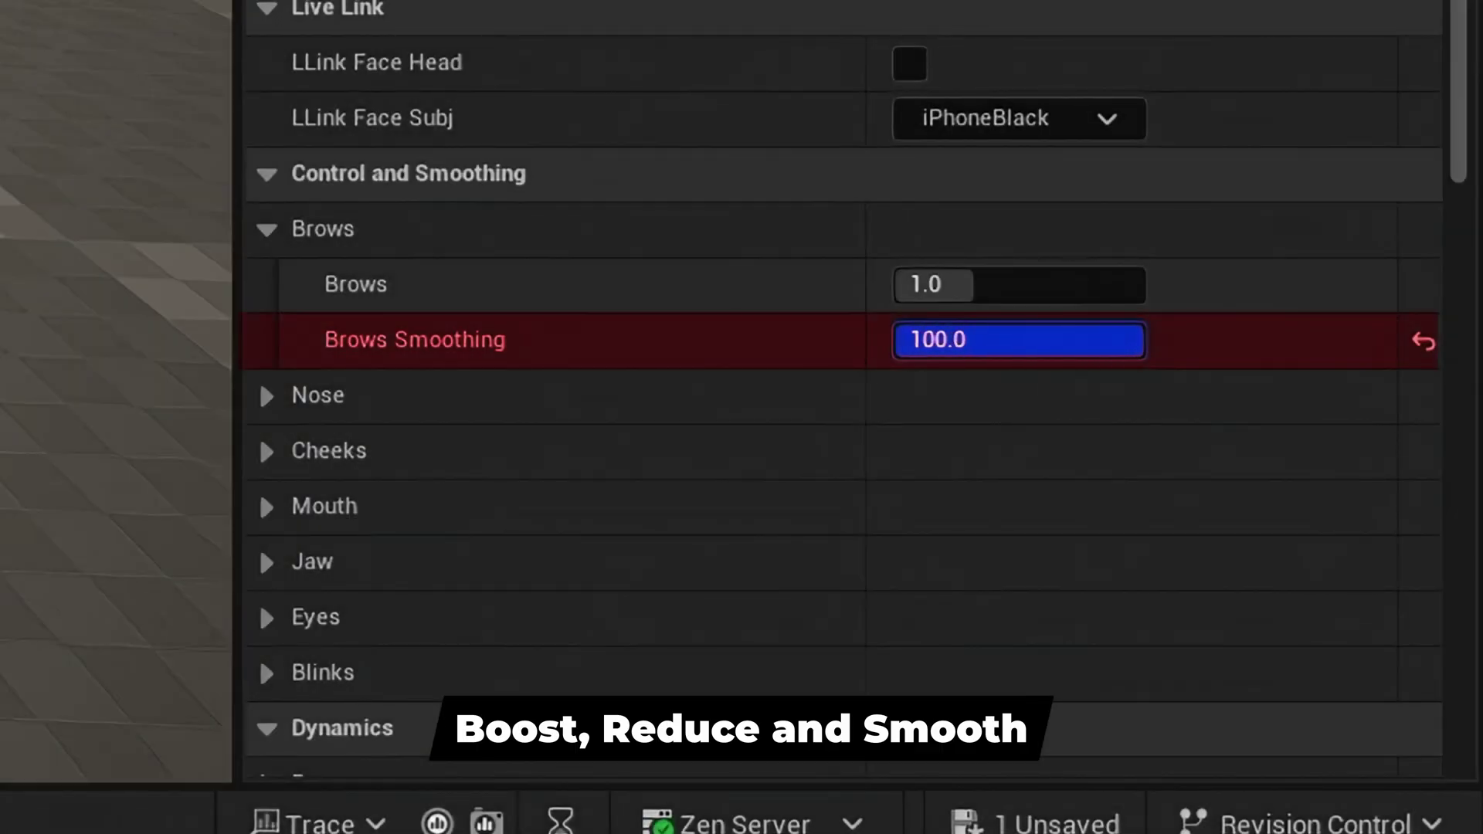
left_click_drag(1124, 340, 1032, 340)
left_click_drag(923, 340, 896, 340)
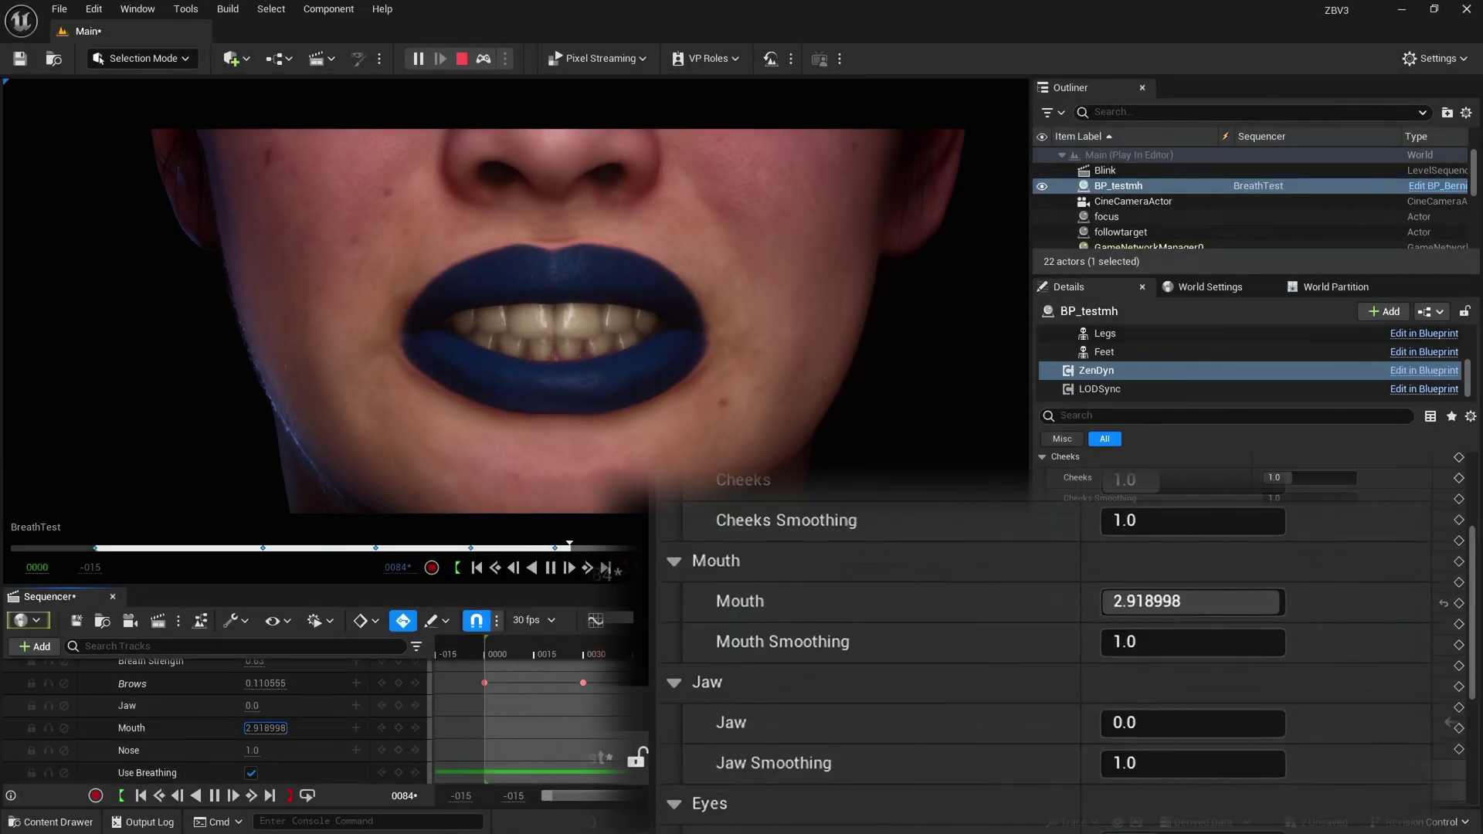
mouse_move(265, 728)
left_mouse_down()
mouse_move(248, 727)
mouse_move(266, 705)
mouse_move(315, 706)
mouse_move(253, 706)
left_mouse_up()
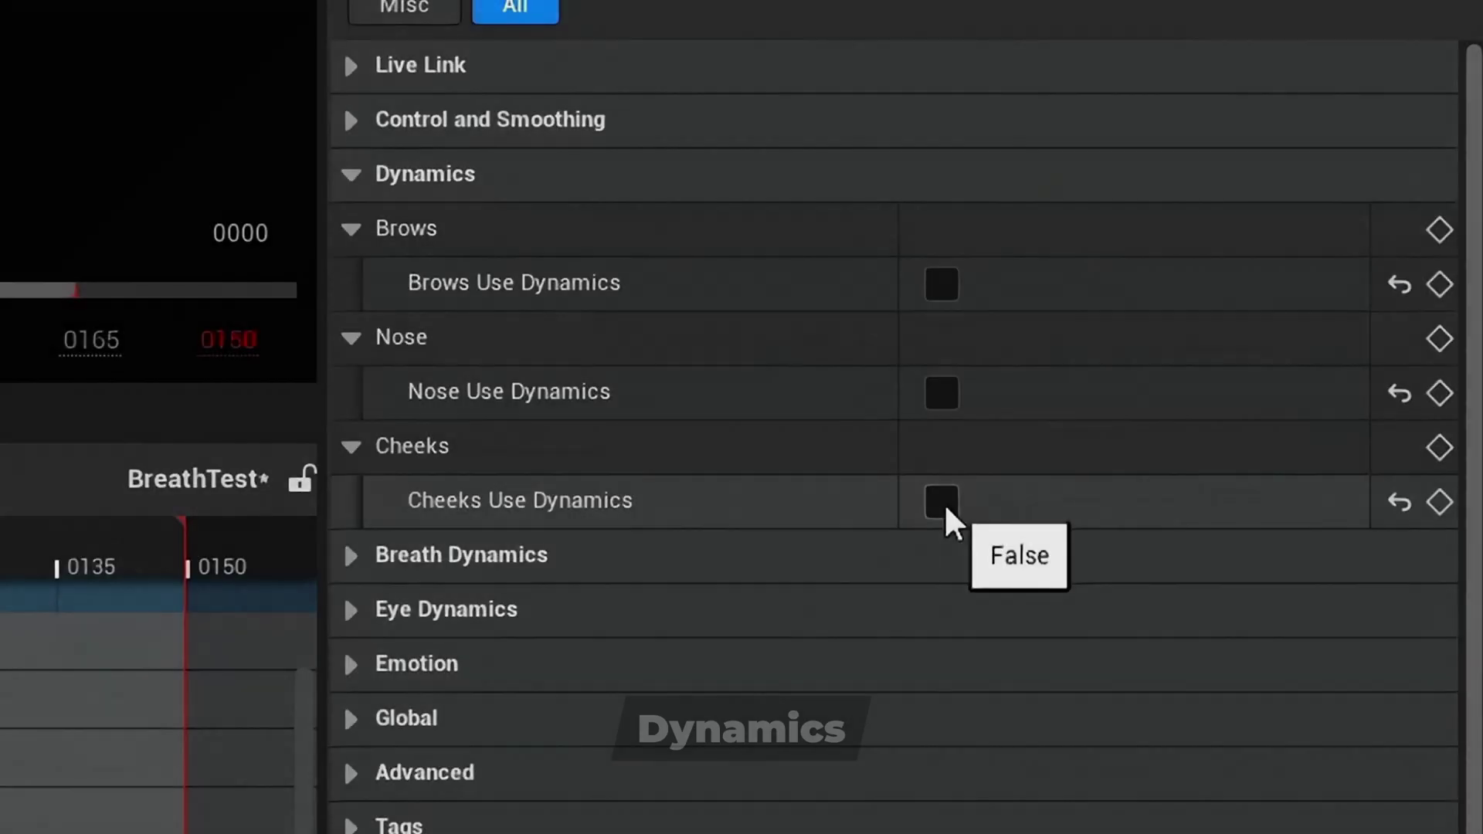
Tick Use Dynamics for Cheeks, Brows and Nose in the Dynamics section
left_click(942, 503)
left_click(944, 286)
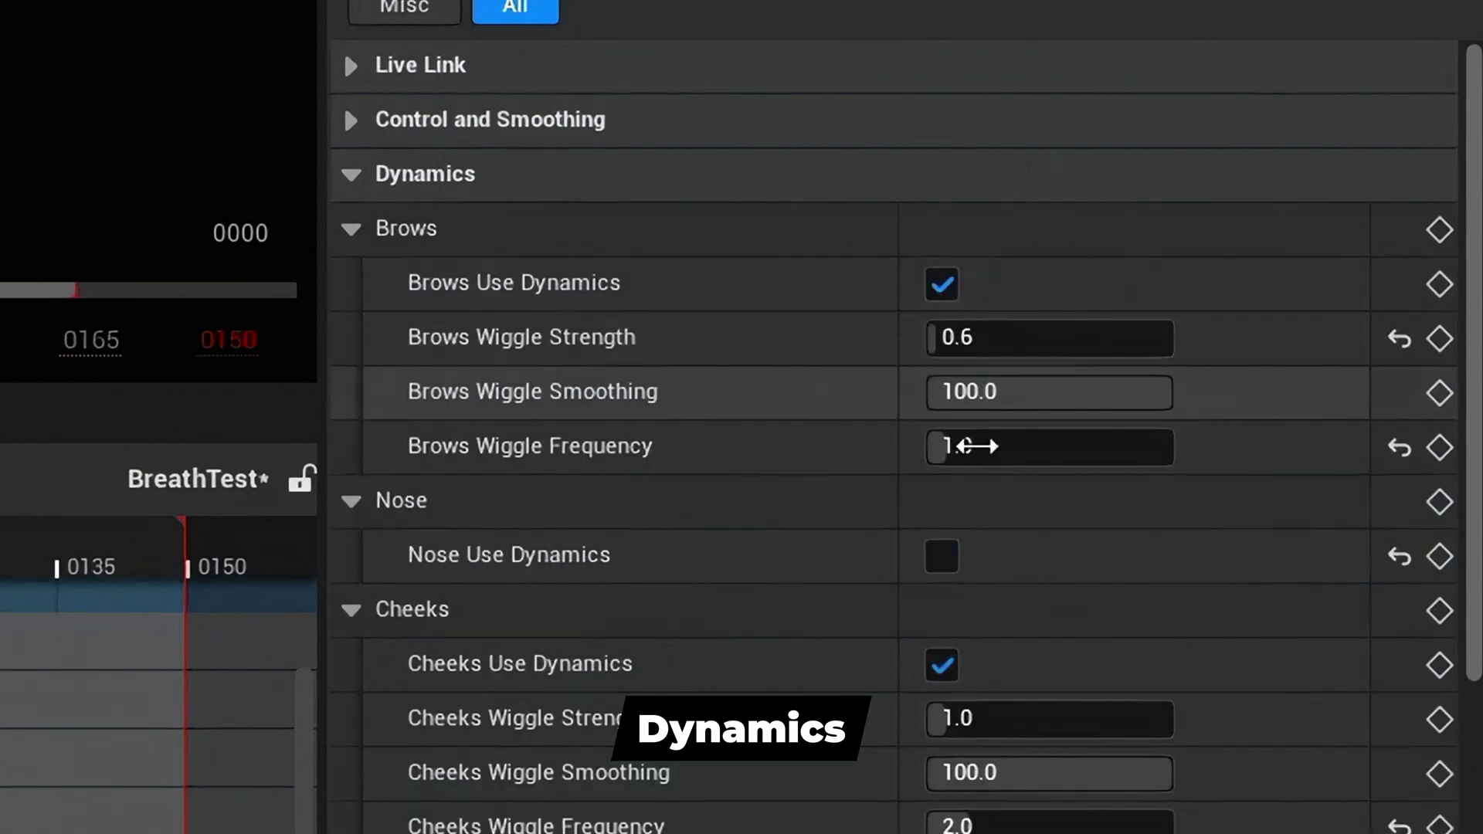
left_click(958, 572)
scroll(1152, 433, "down", 1)
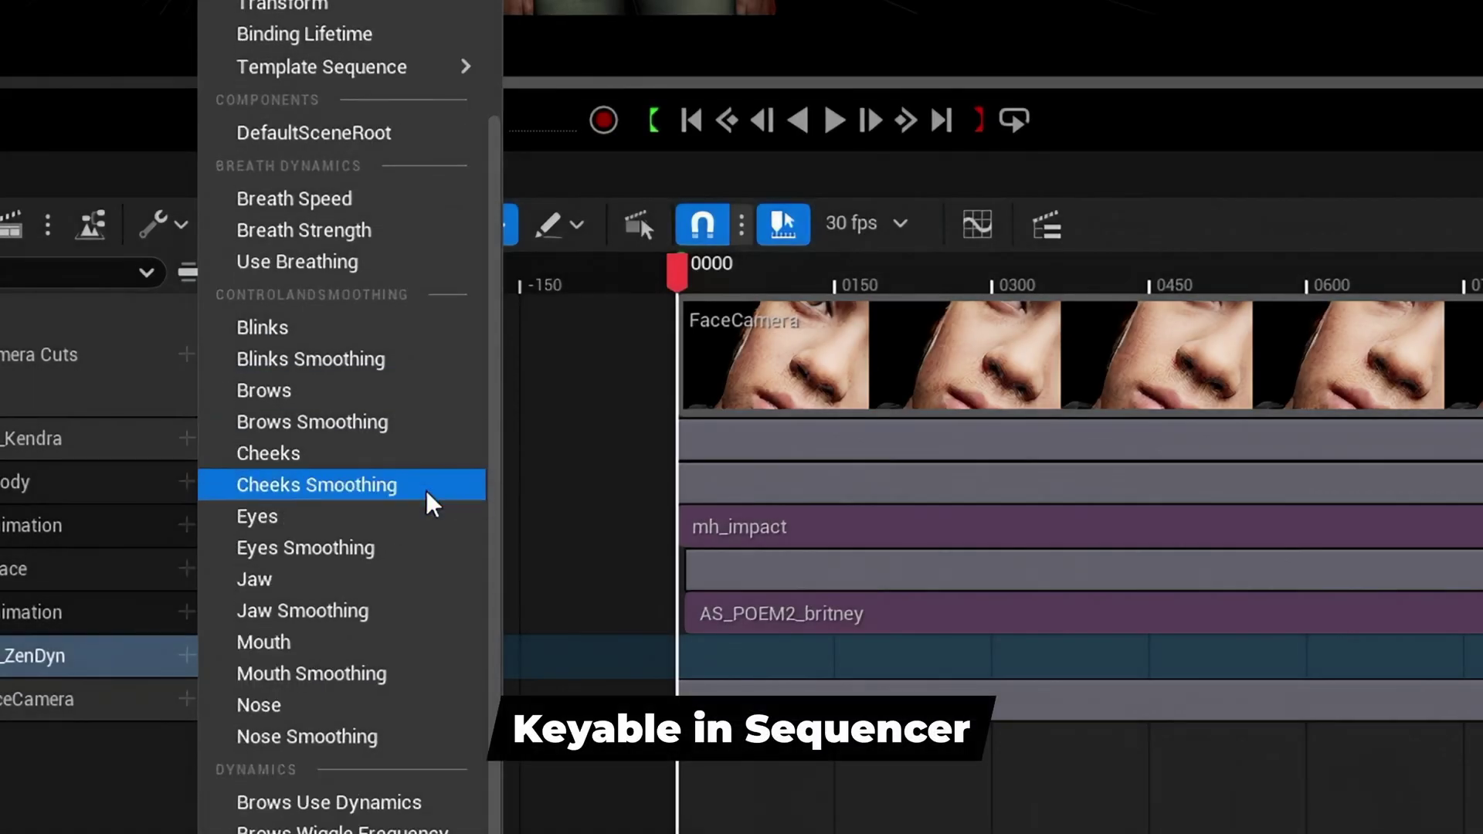
scroll(434, 507, "down", 7)
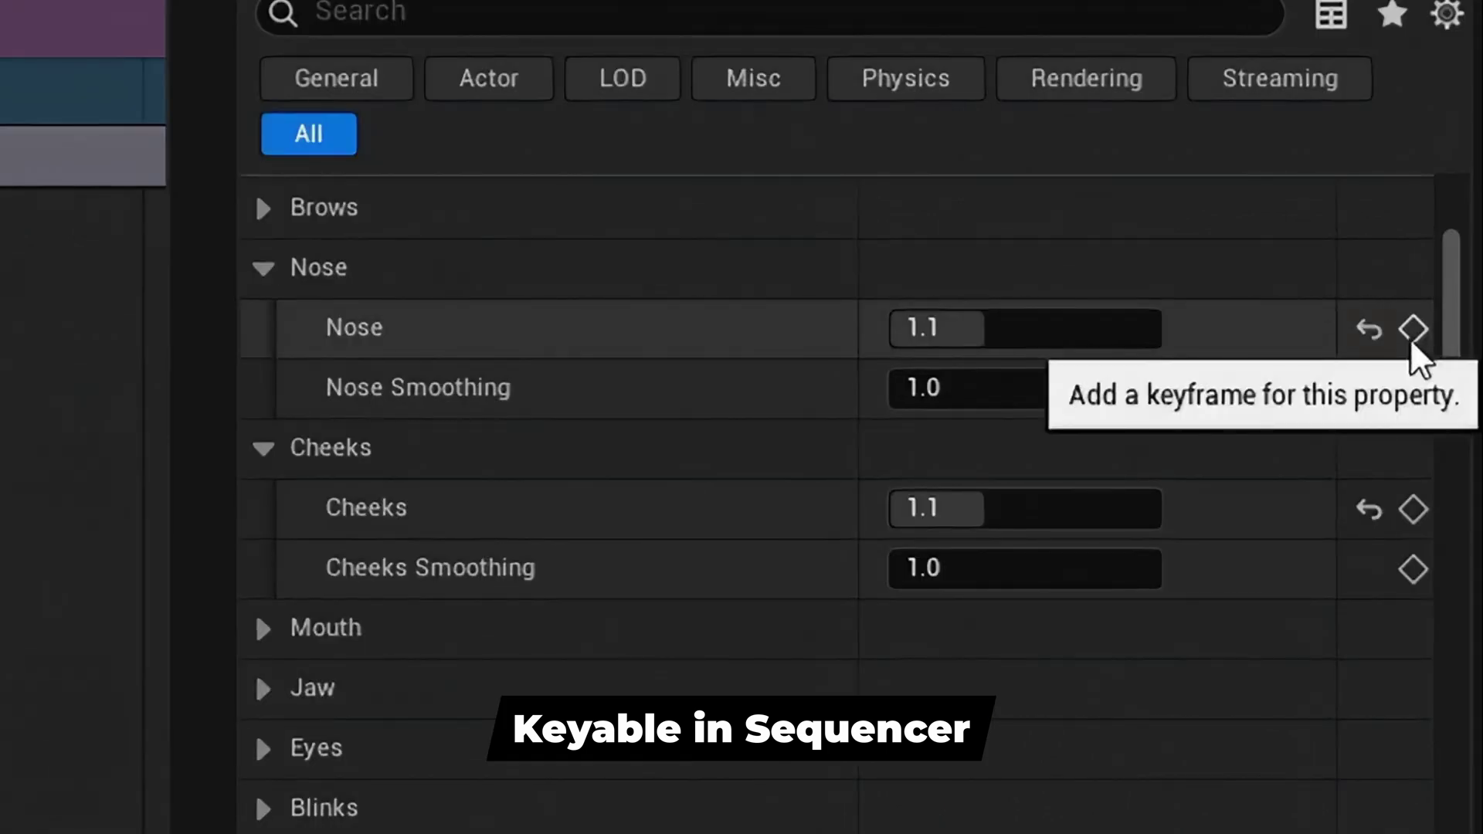
Key the Nose value of 1.1 in Details and the Breath Strength track in Sequencer
left_click(1415, 338)
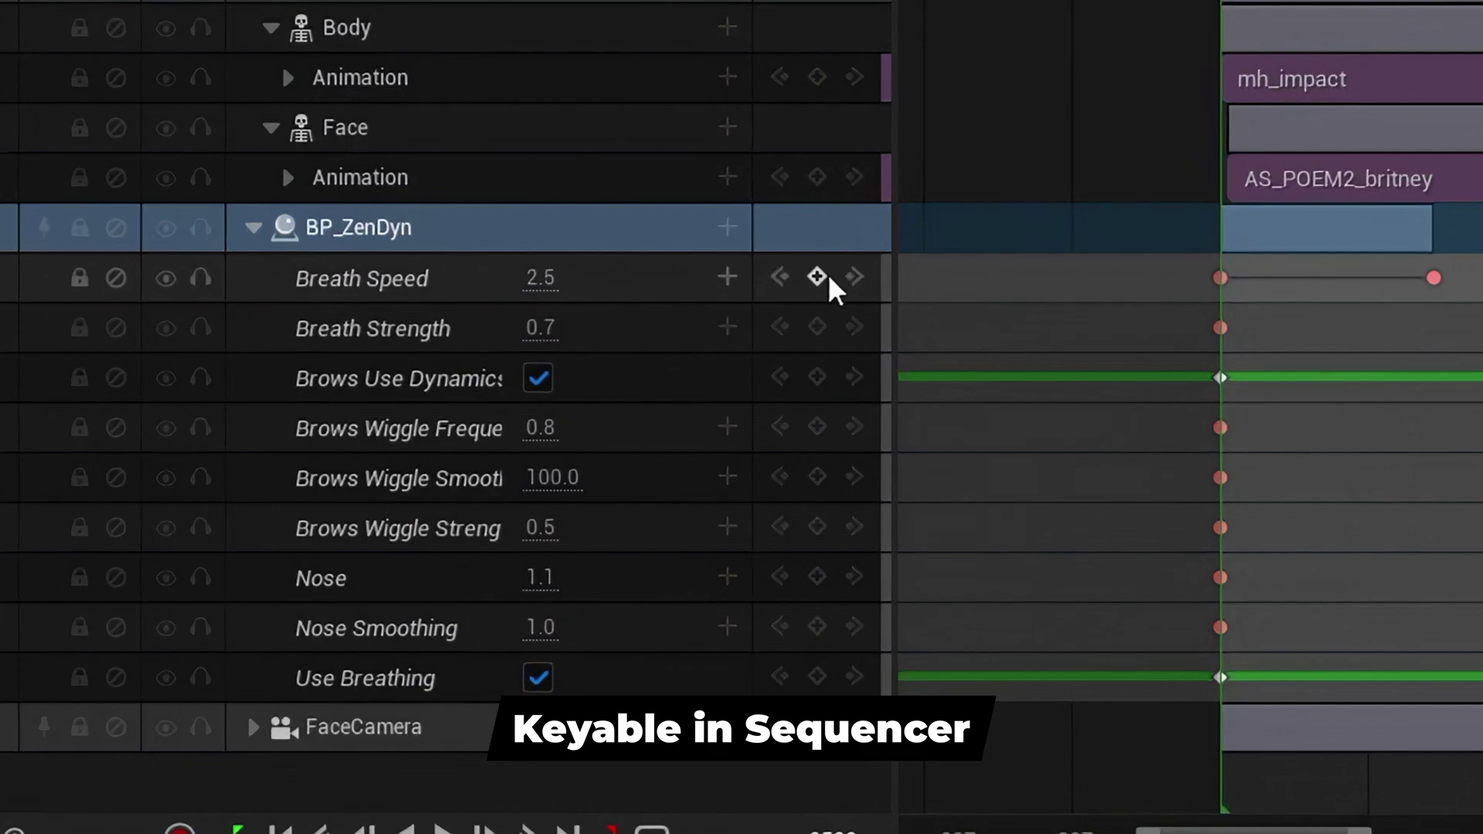
left_click(817, 331)
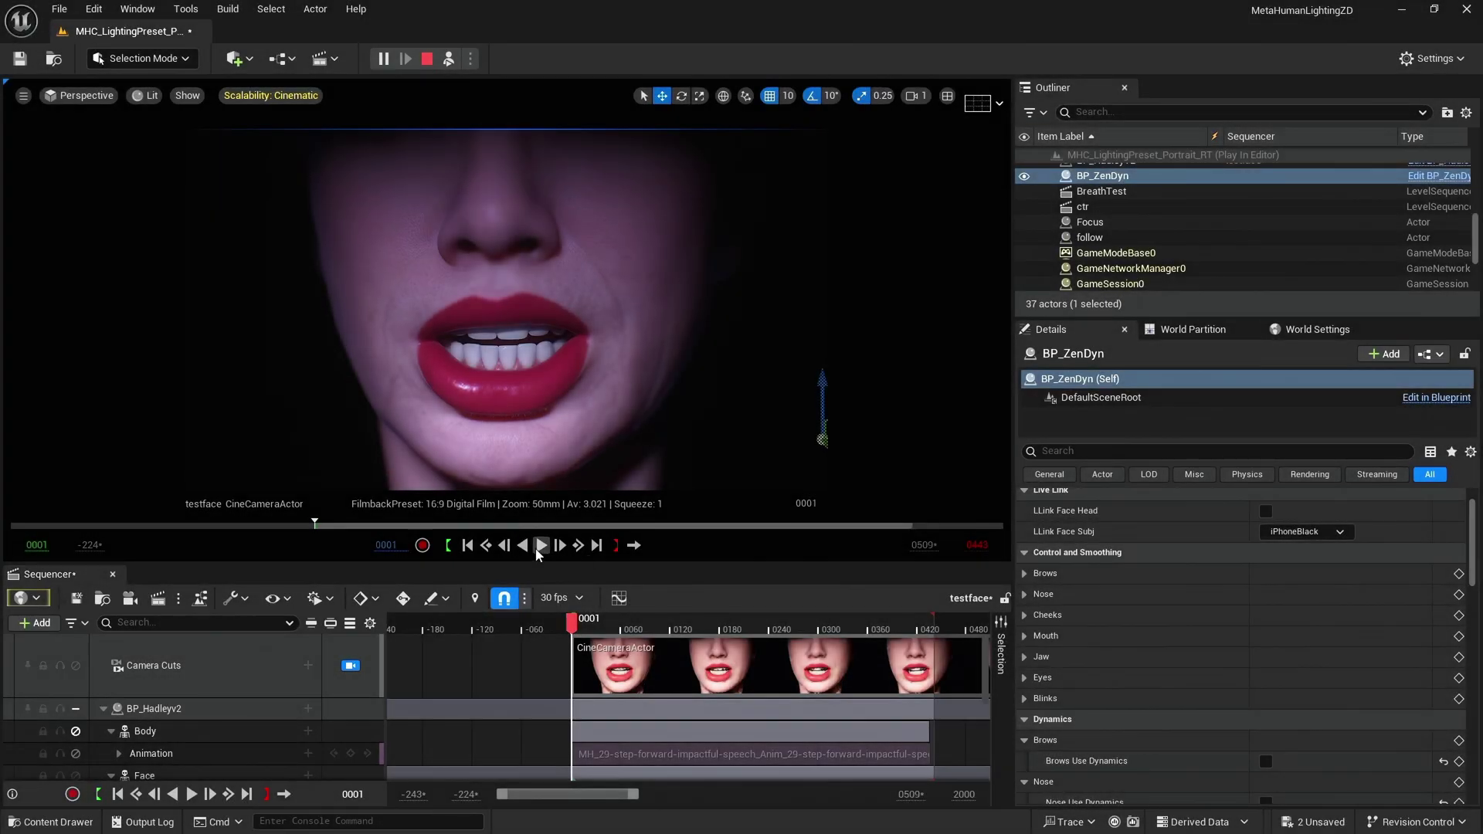
Preview the sequence, add BP_ZenDyn to testface, and give it Mouth and Jaw tracks
left_click(540, 546)
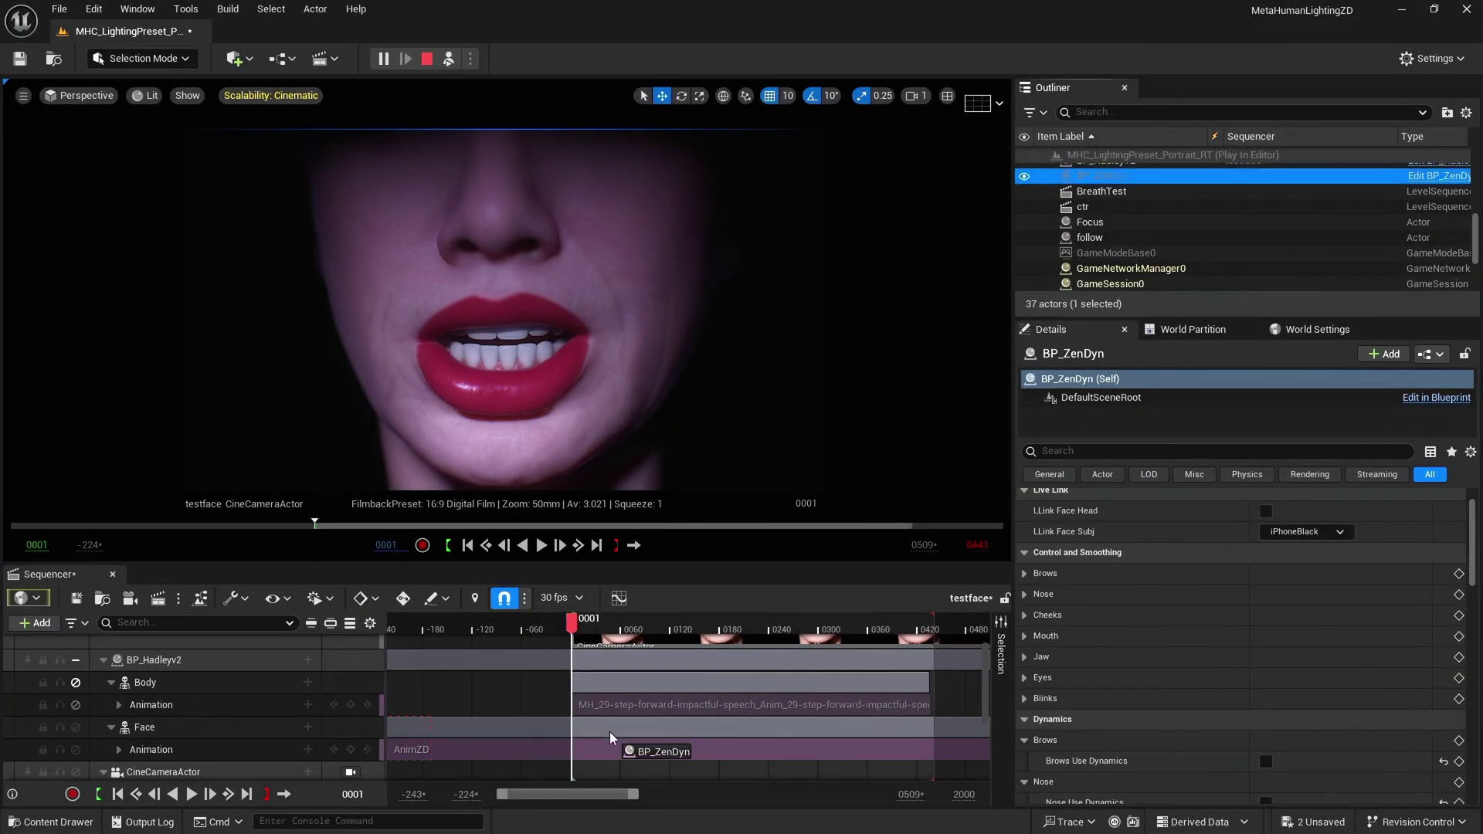
left_click_drag(548, 743, 548, 743)
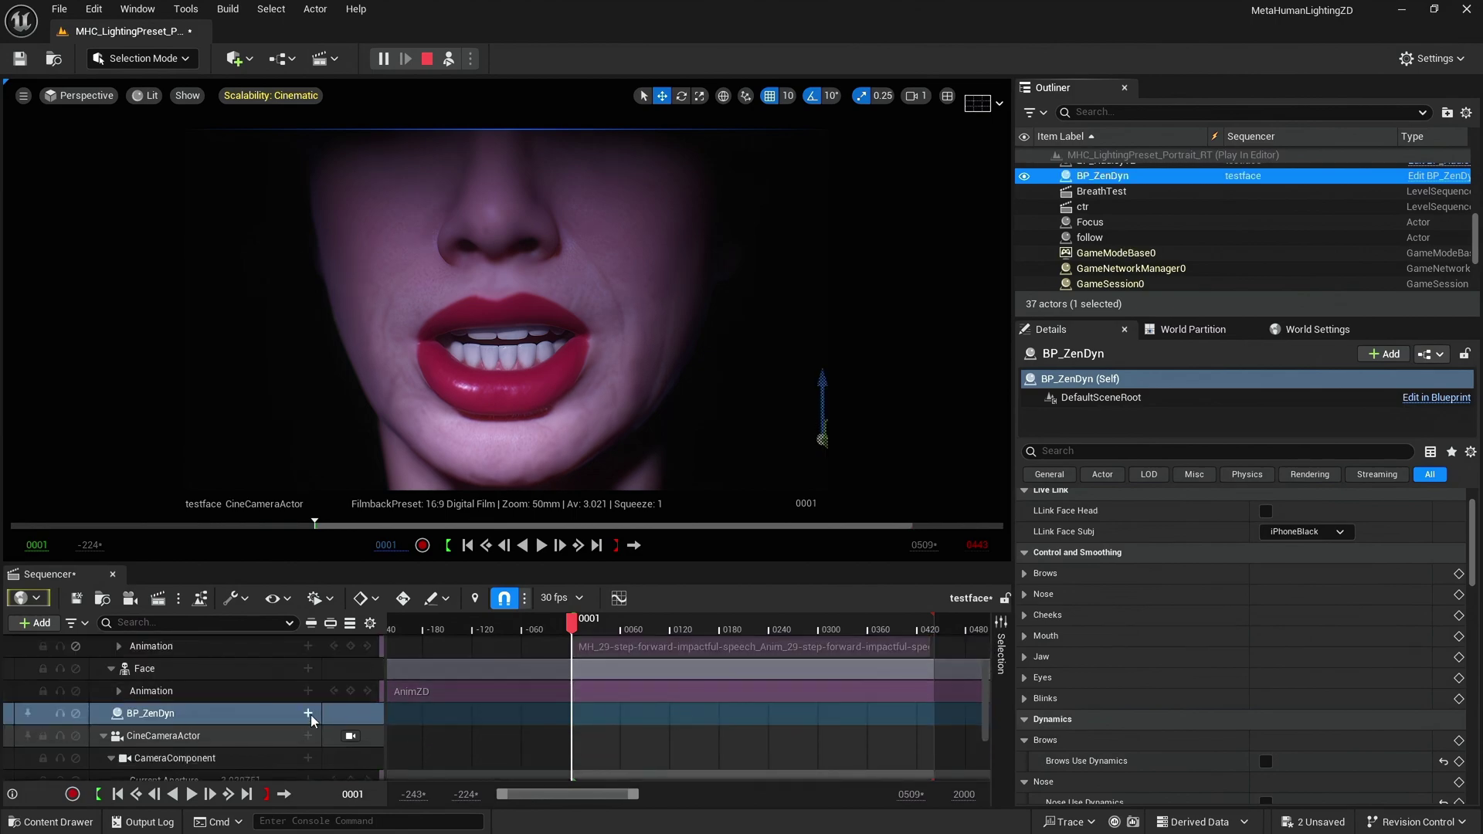
left_click(308, 713)
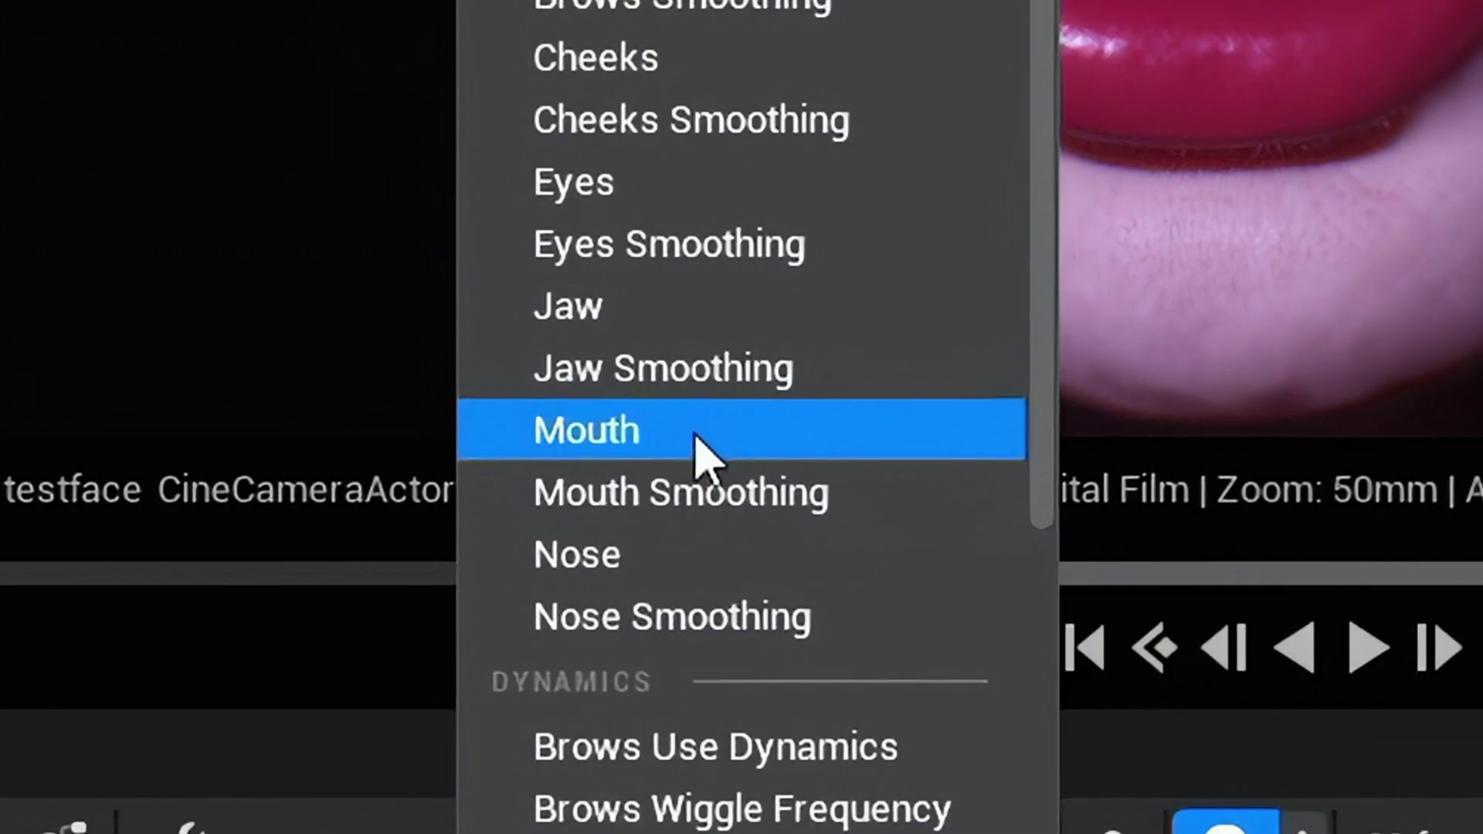
left_click(698, 439)
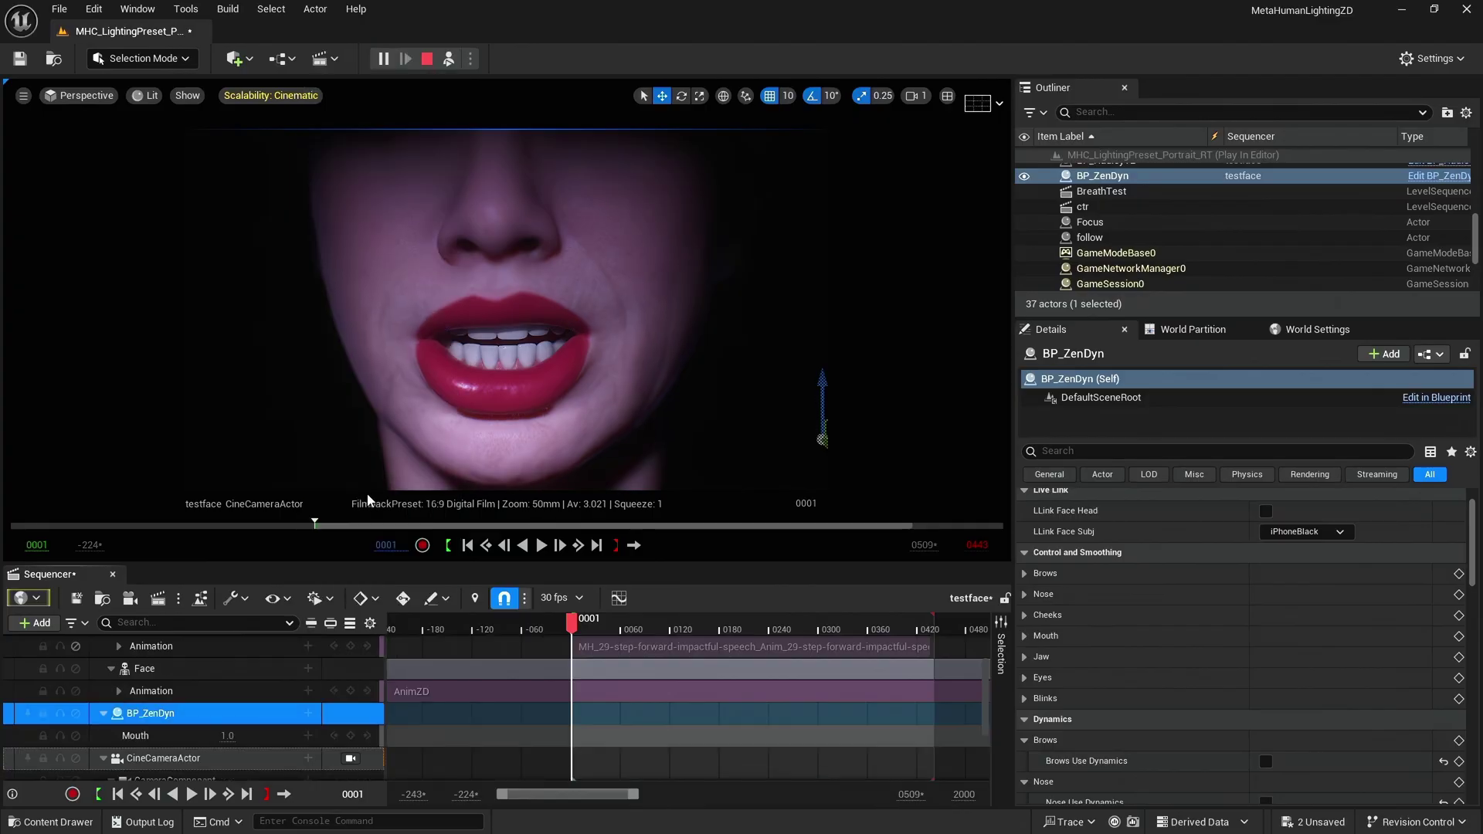
left_click(308, 713)
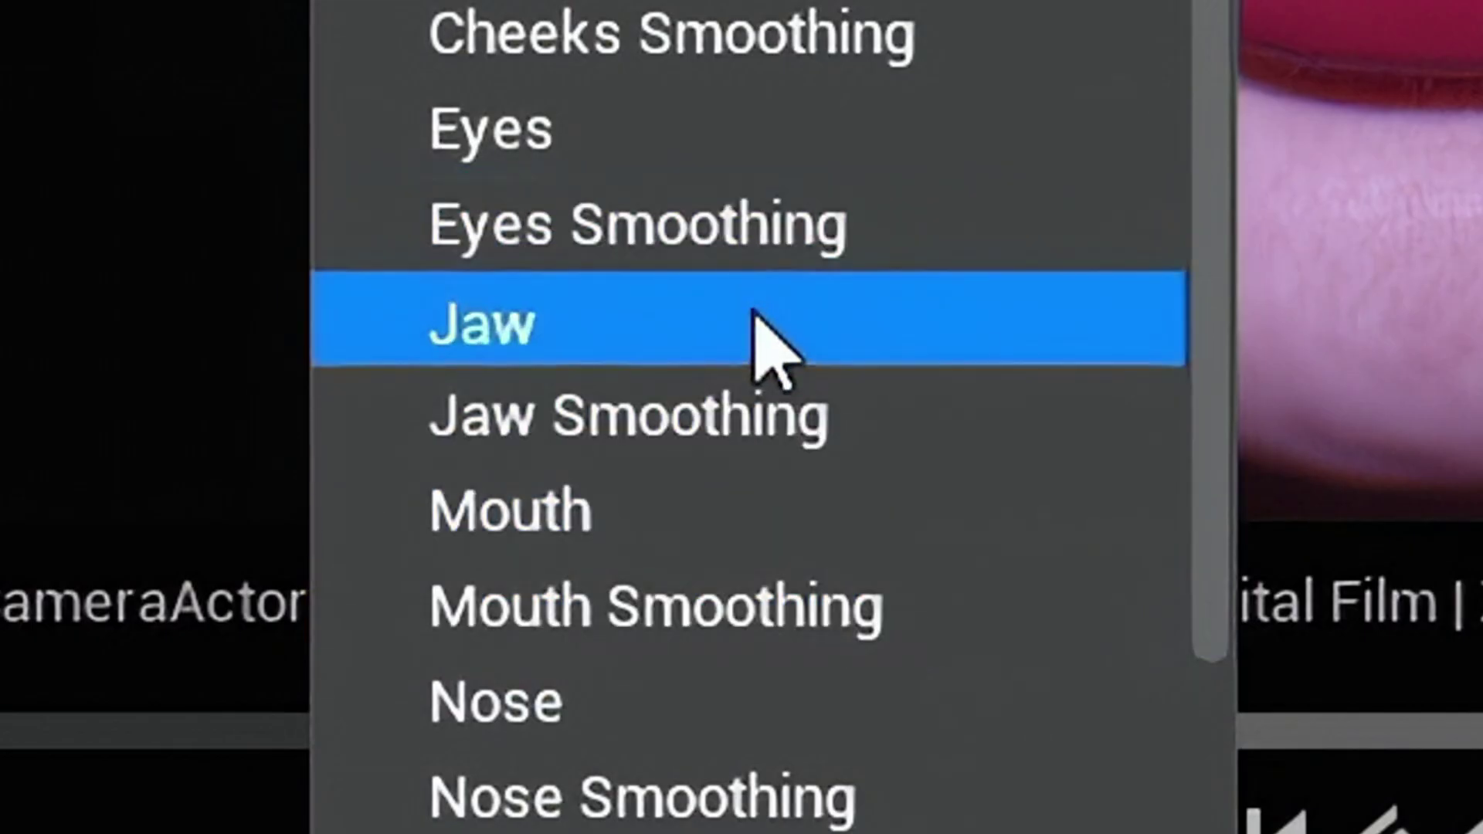
left_click(753, 317)
scroll(322, 698, "down", 2)
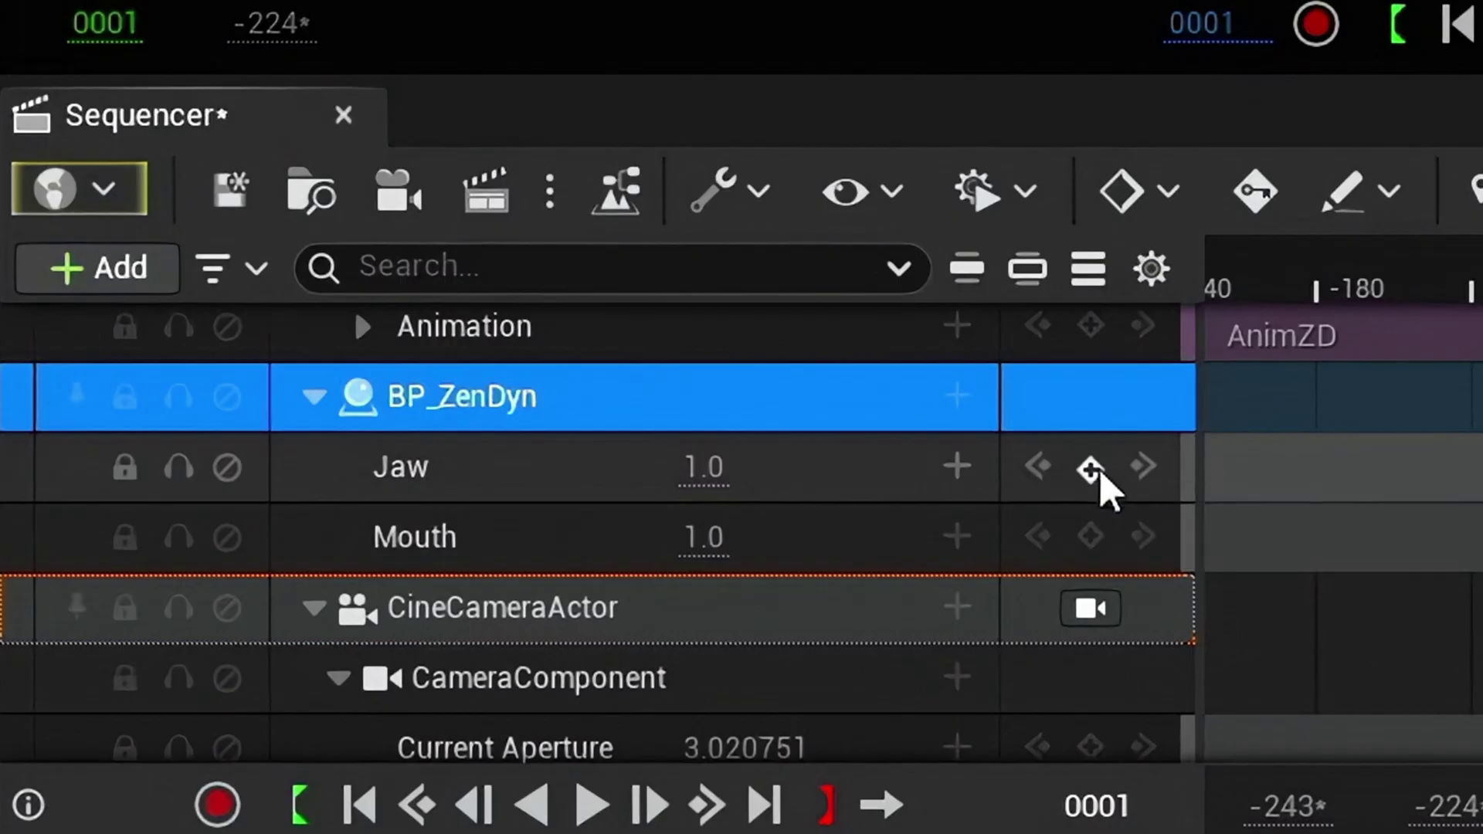
Key the Jaw and Mouth tracks at 0.0 on frame 0001, then preview the motionless lips
left_click(350, 685)
left_click(350, 707)
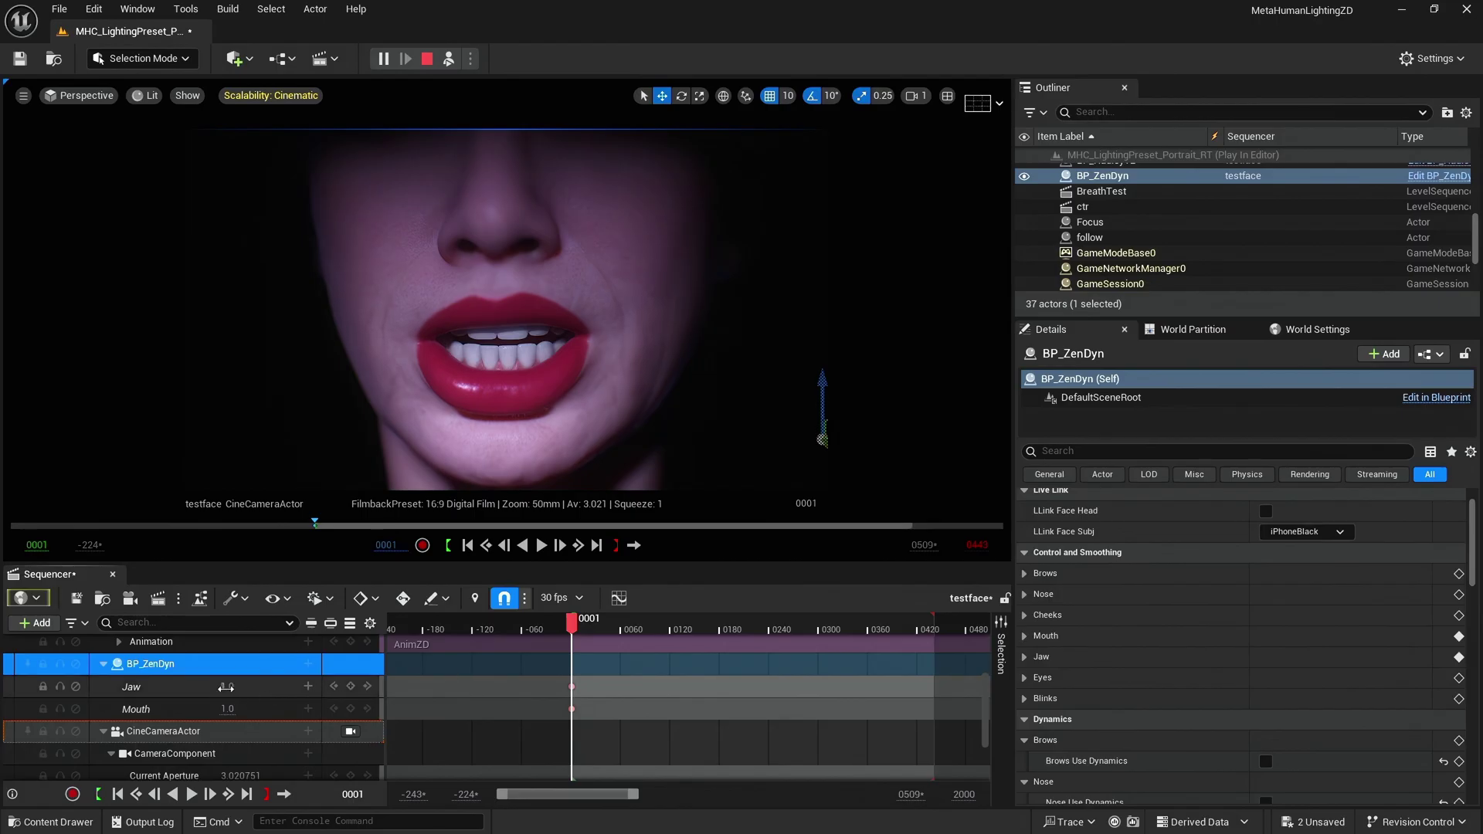
left_click(227, 686)
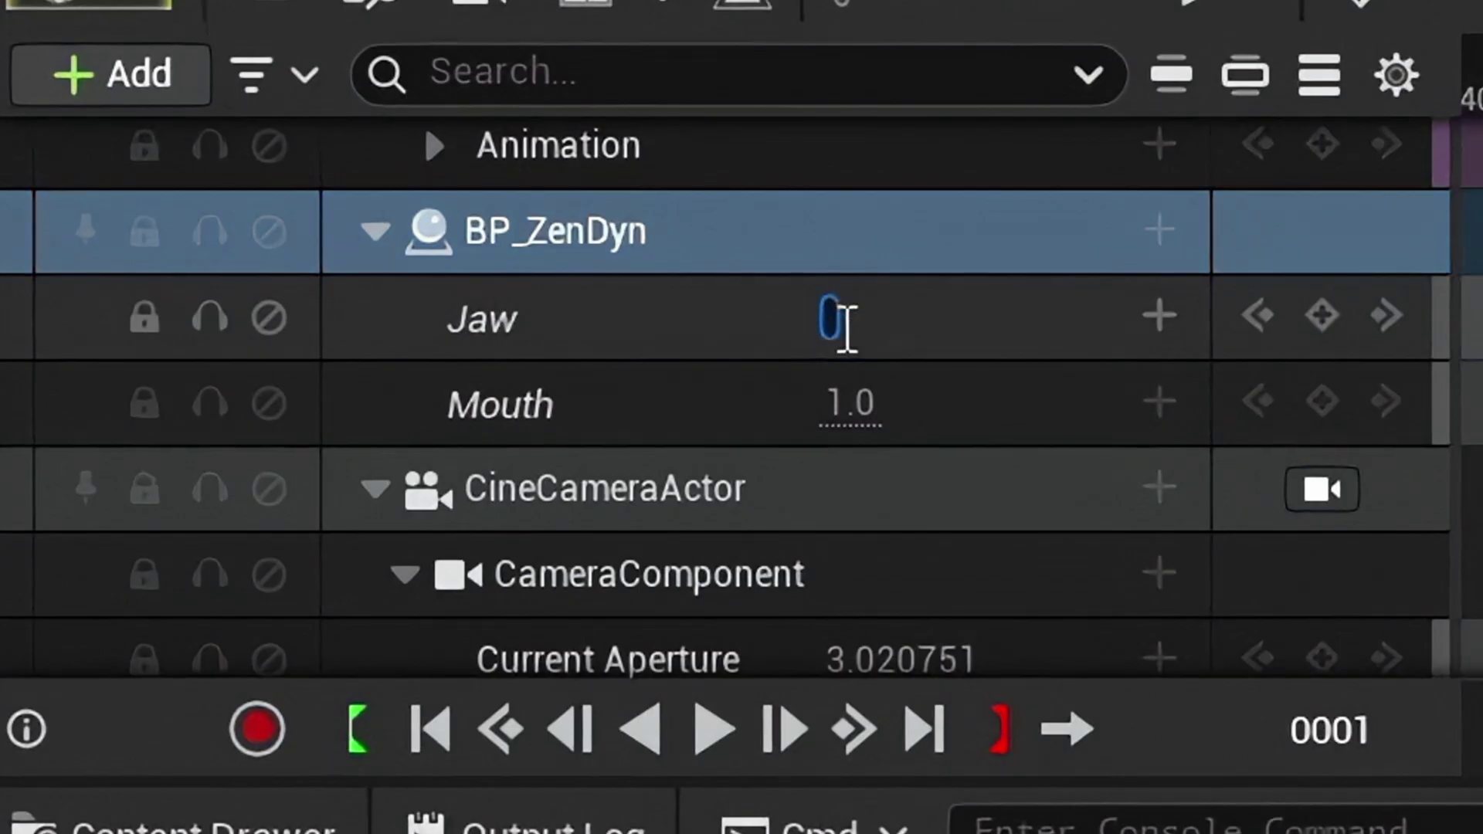
key("Return")
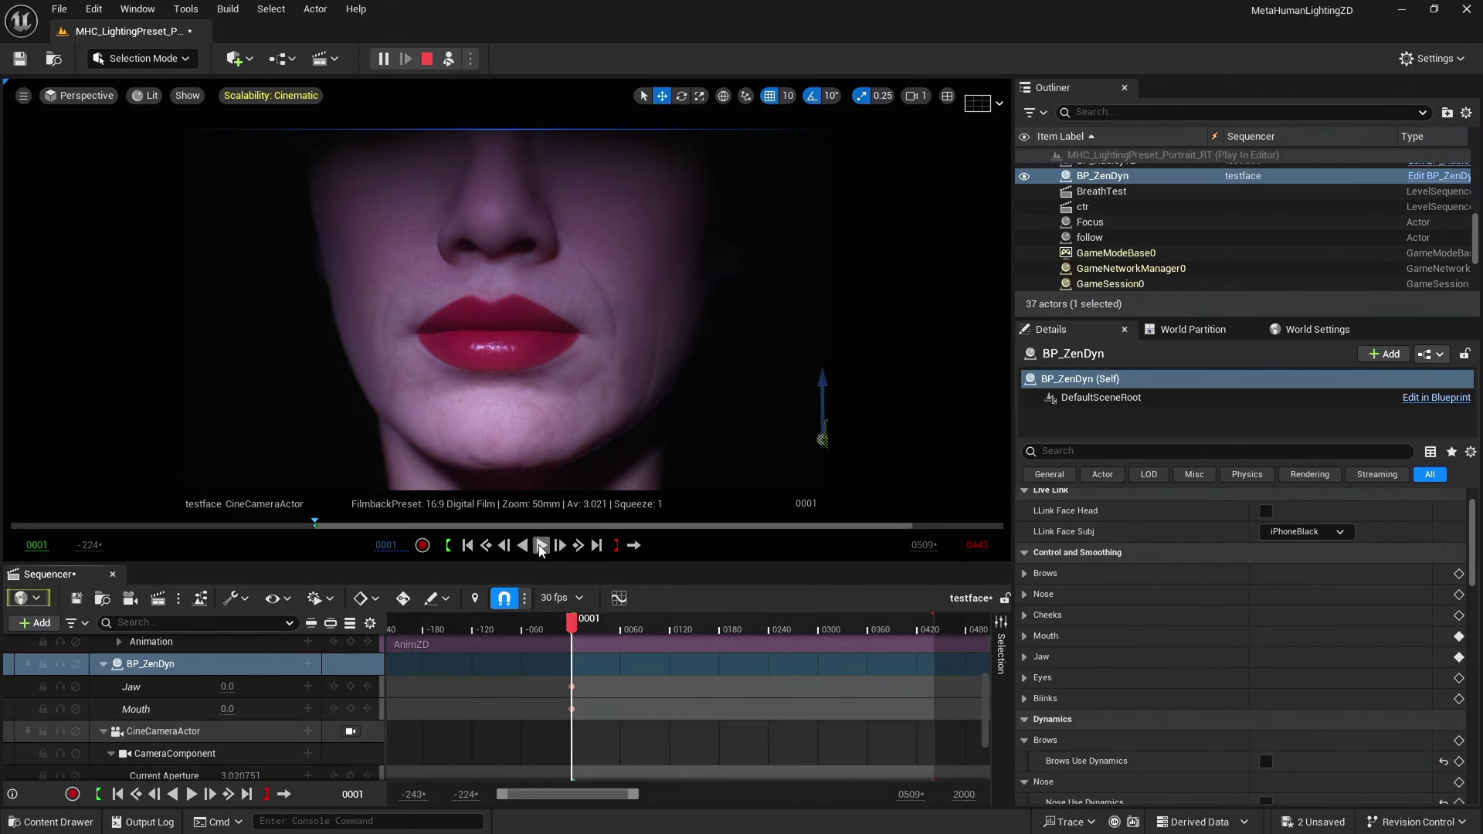
left_click(540, 546)
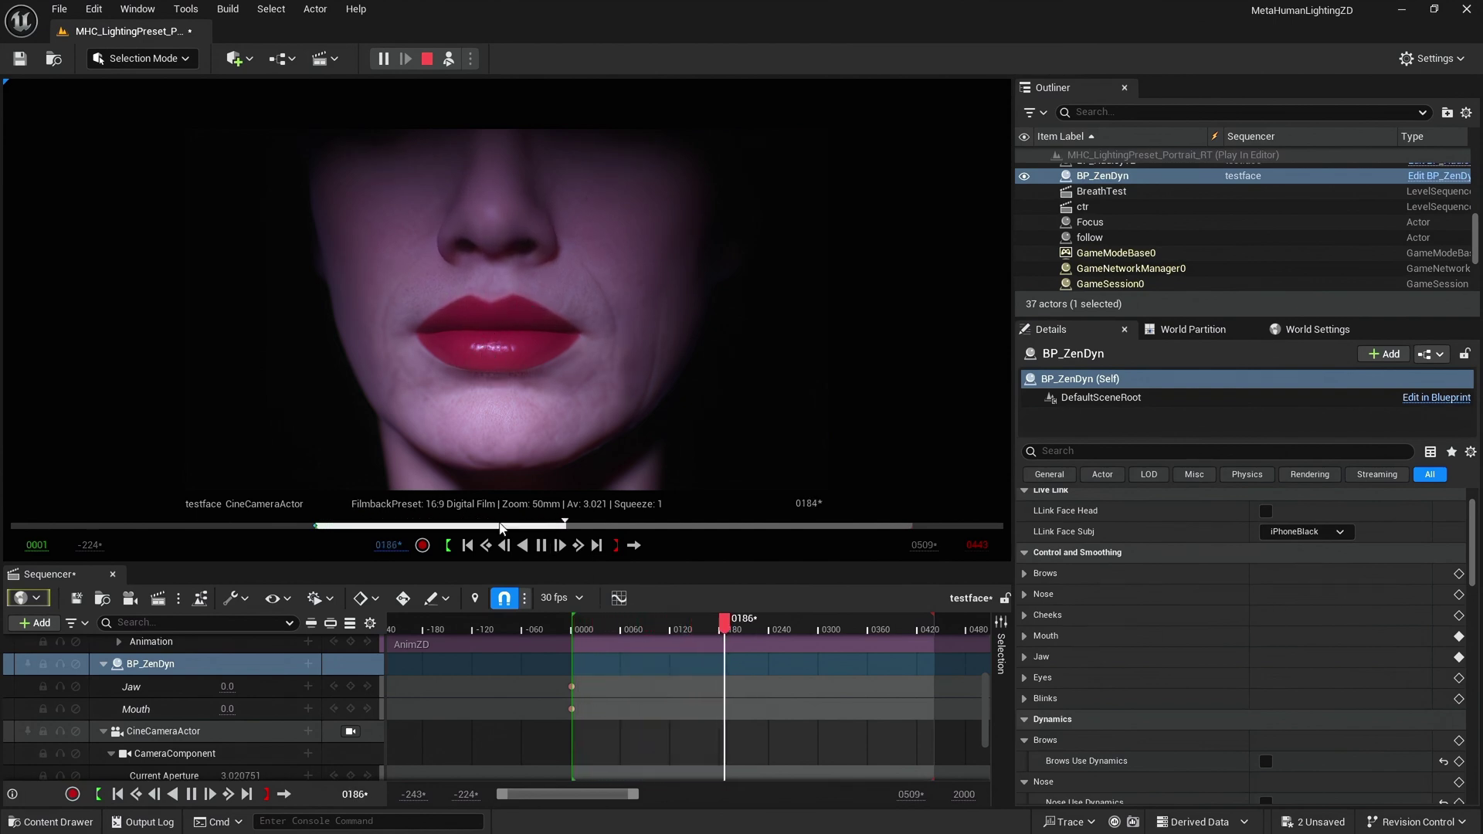
Replay the sequence from frame 0001 with Jaw at 2.0 and Mouth at 1.0, stopping at frame 0254
left_click(486, 545)
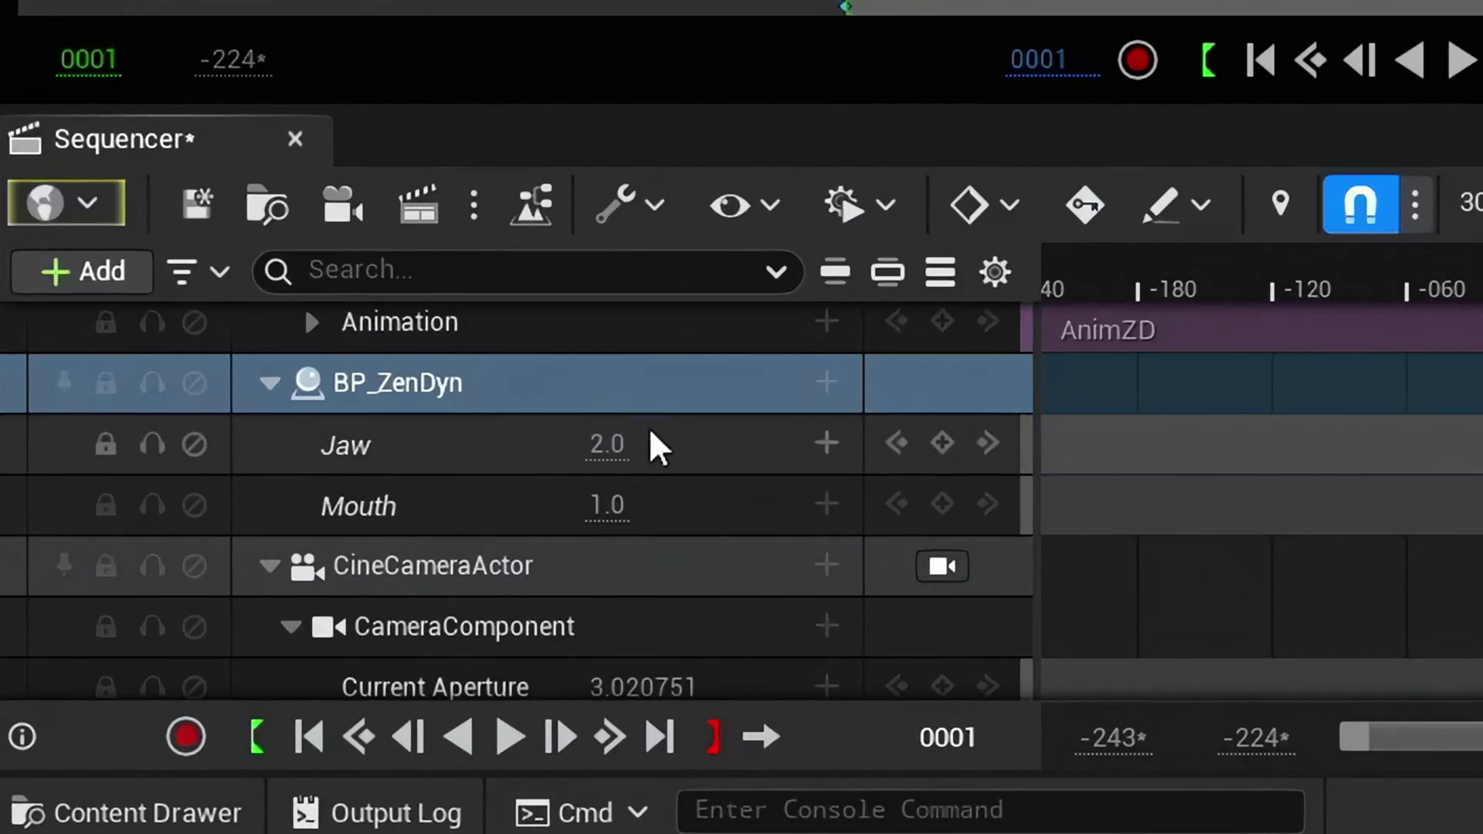
left_click(1459, 60)
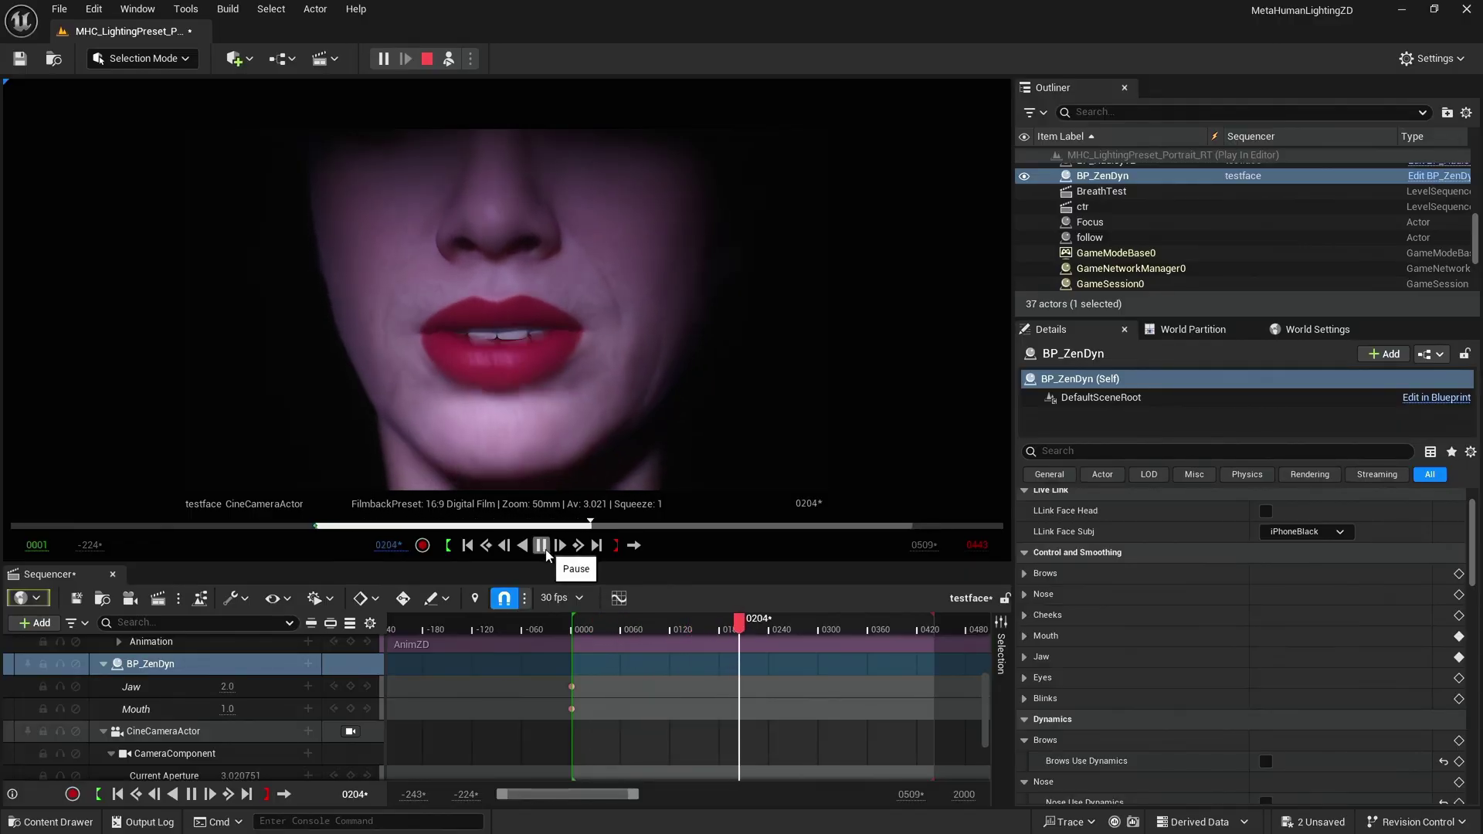
left_click(545, 552)
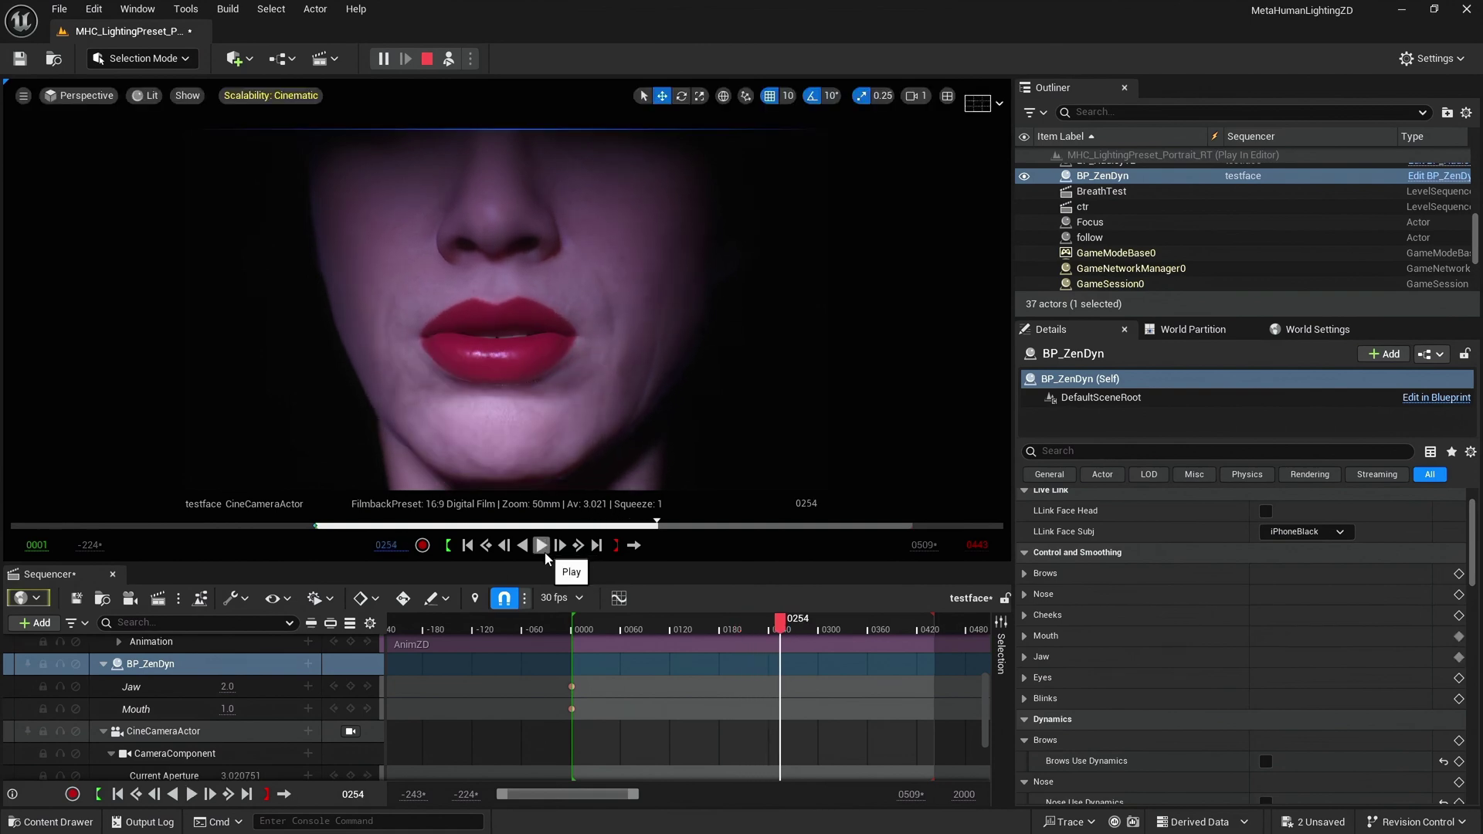